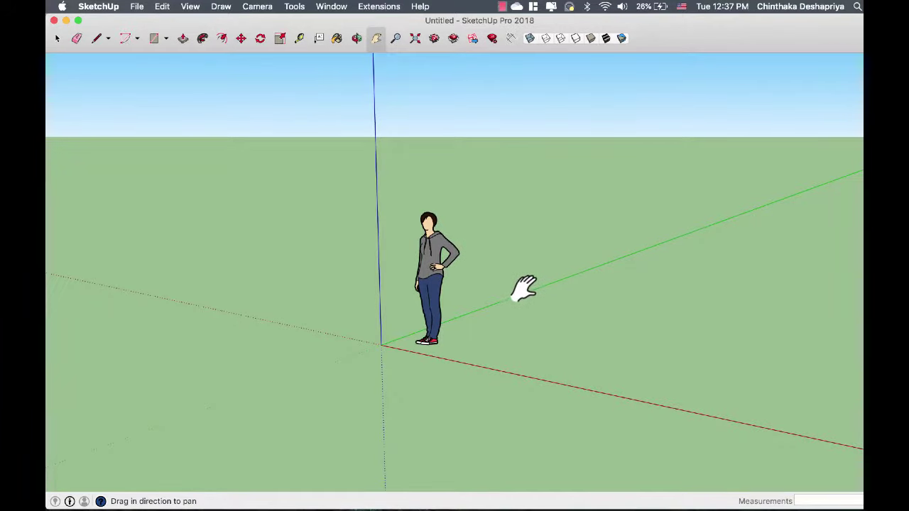
Step: Delete the default standing scale figure and orbit to frame the empty origin
drag(503, 313, 504, 284)
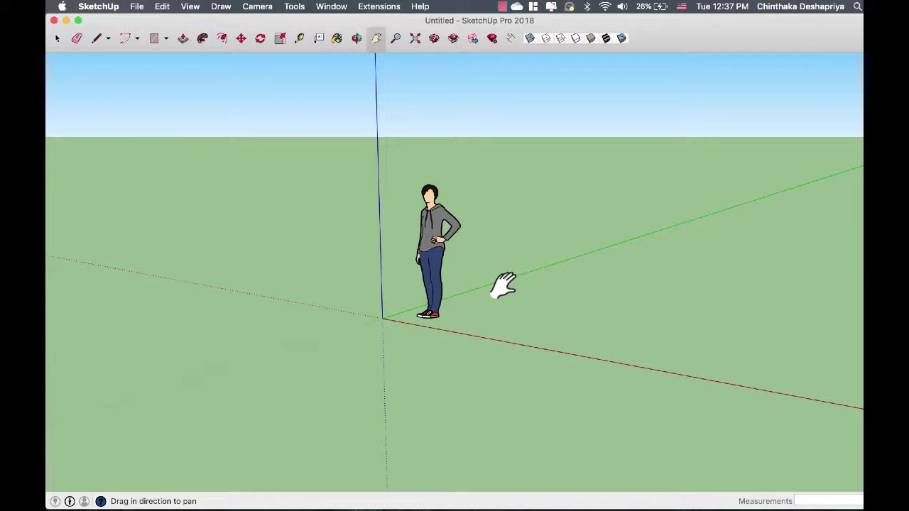
key(space)
click(431, 257)
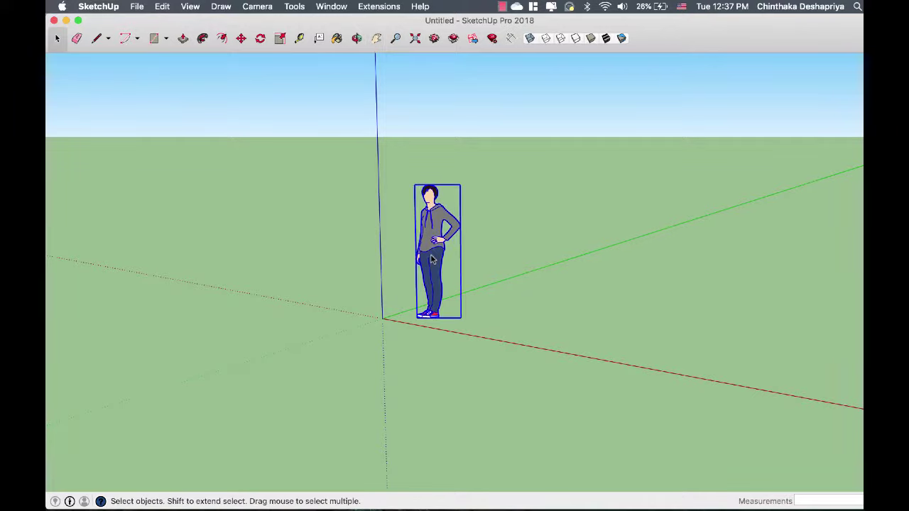
key(Delete)
key(o)
drag(454, 253, 450, 228)
Step: Draw a floor rectangle from the origin to a far corner and frame it in view
key(h)
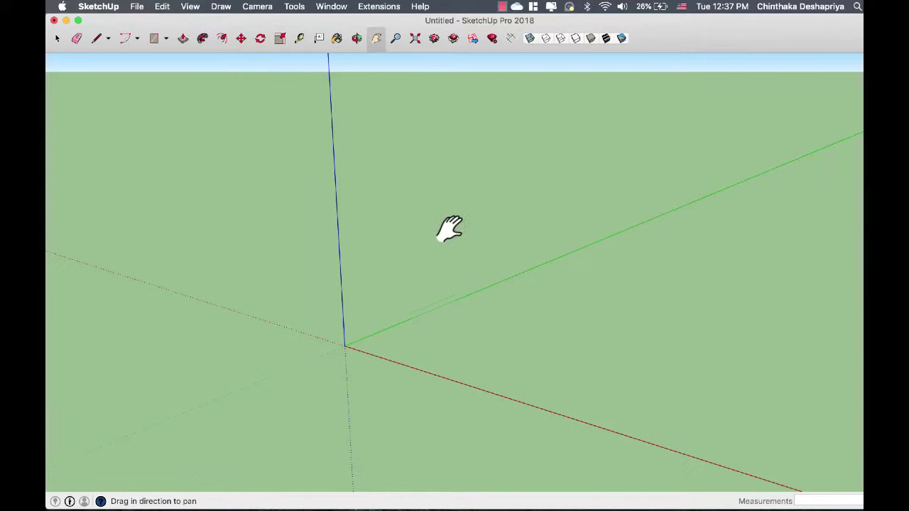
click(153, 39)
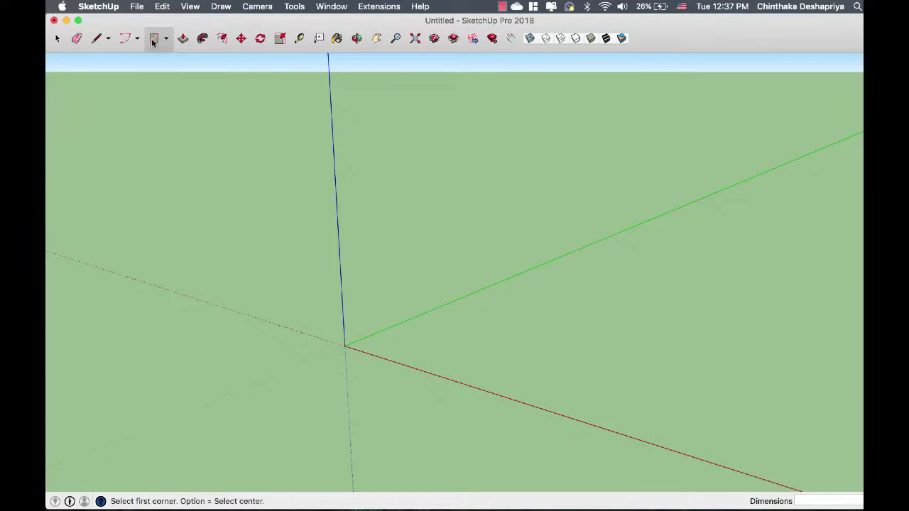
click(344, 345)
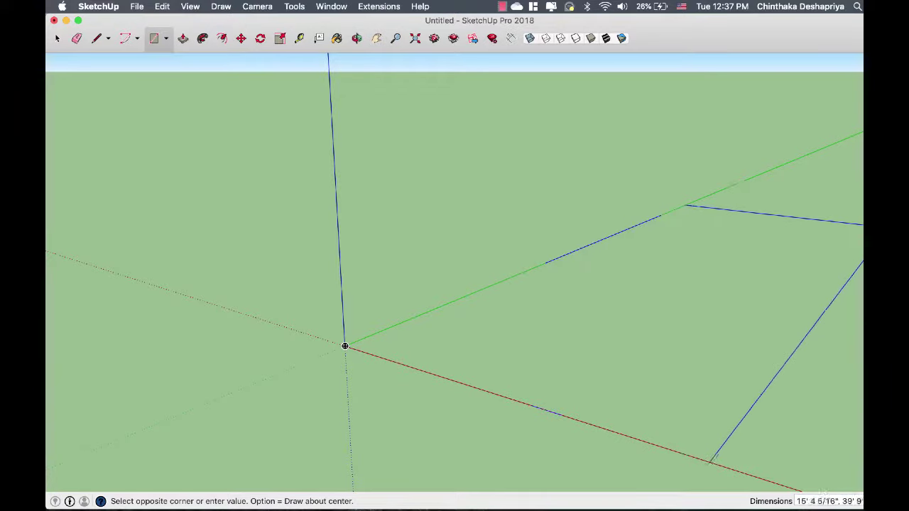
click(859, 234)
key(h)
drag(781, 284, 622, 273)
key(o)
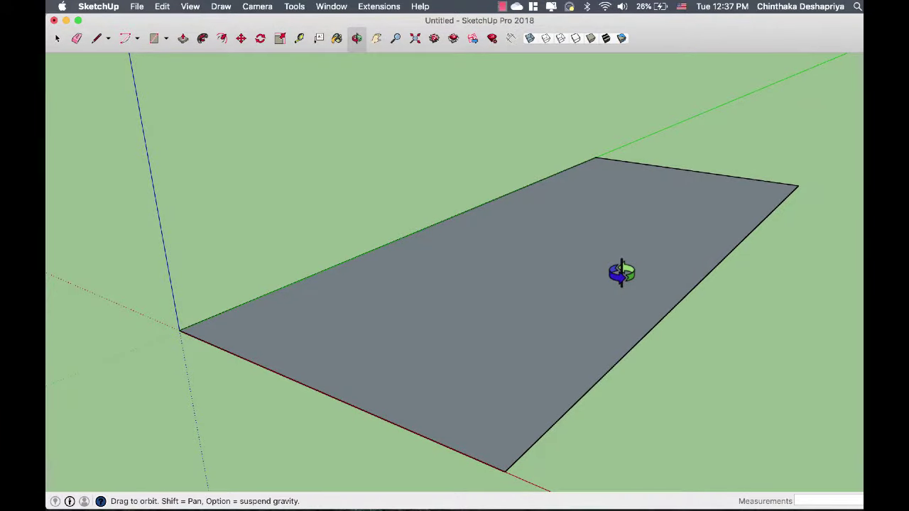
drag(605, 278, 596, 266)
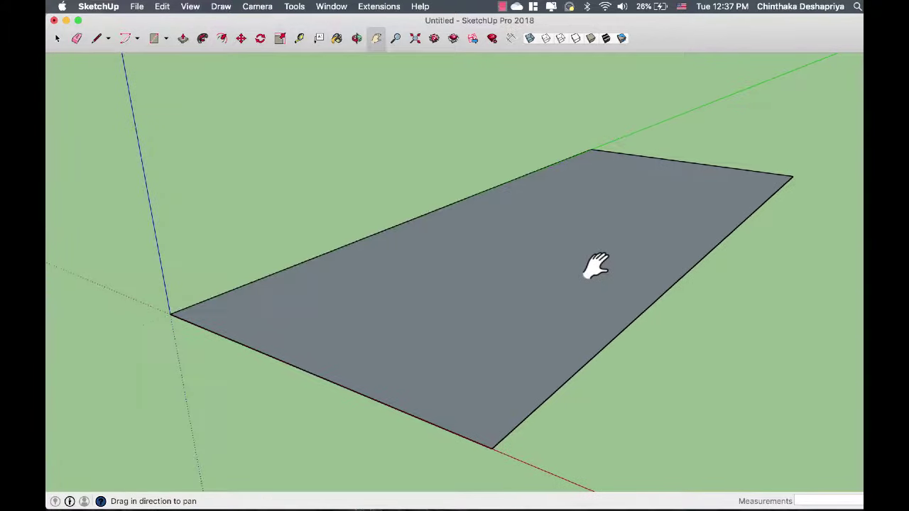
scroll(up, 3)
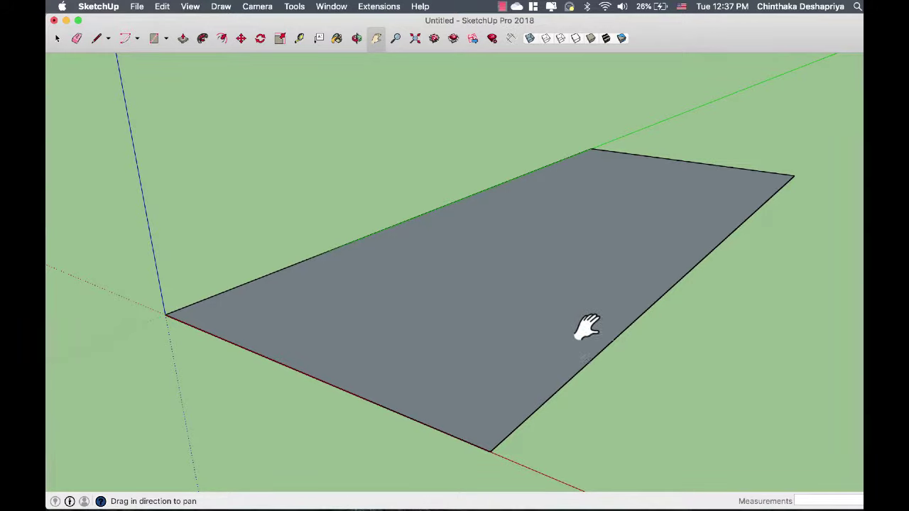
Step: Push/Pull the floor rectangle up into a box, settle on a slightly lower height, and orbit it
click(183, 38)
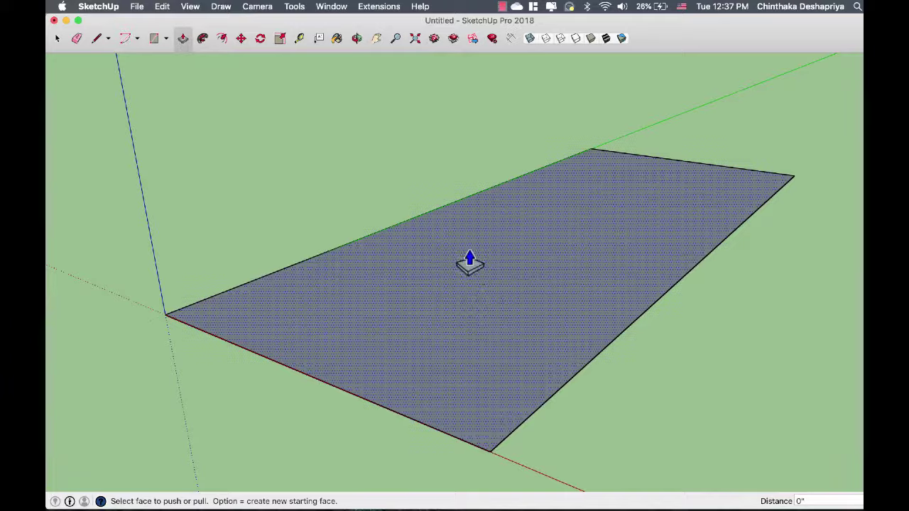
drag(493, 348, 487, 135)
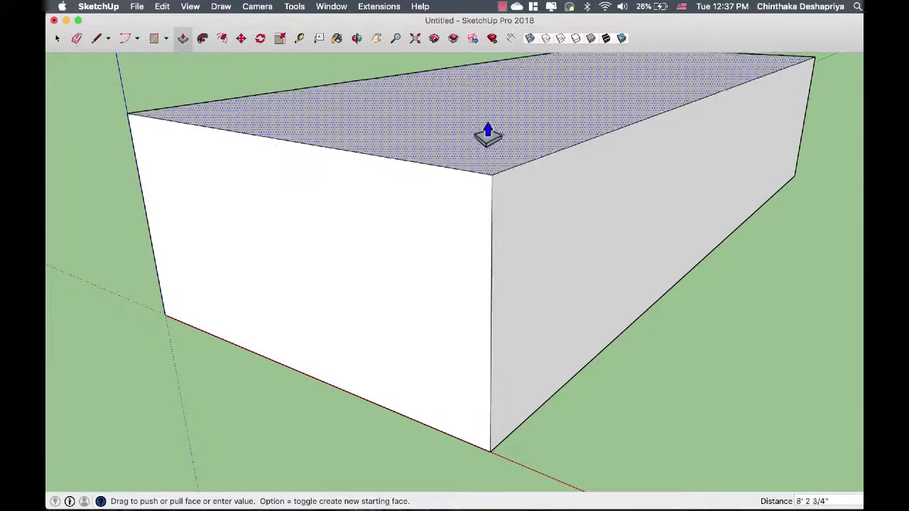
drag(487, 135, 493, 146)
drag(556, 323, 331, 298)
drag(817, 343, 634, 341)
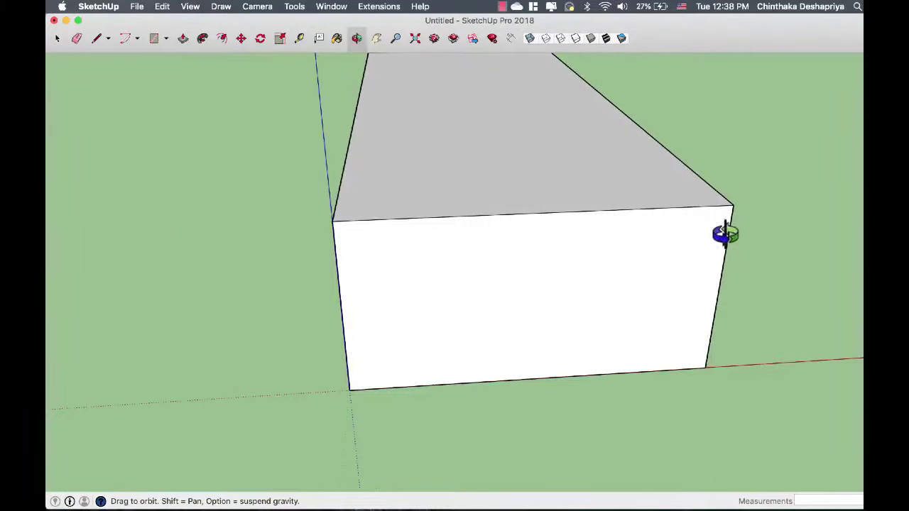
Step: Push/Pull the box's right face outward to widen it
drag(775, 253, 609, 241)
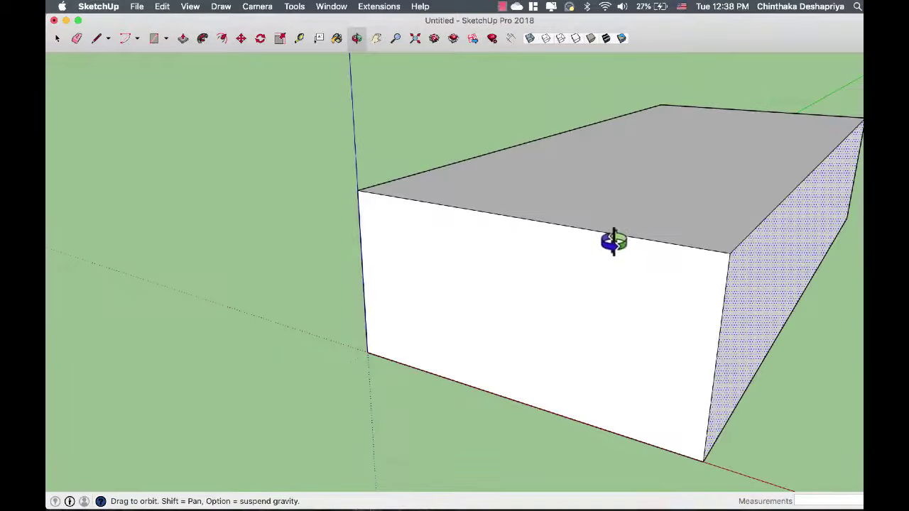
key(h)
drag(659, 234, 463, 199)
key(o)
drag(602, 198, 595, 201)
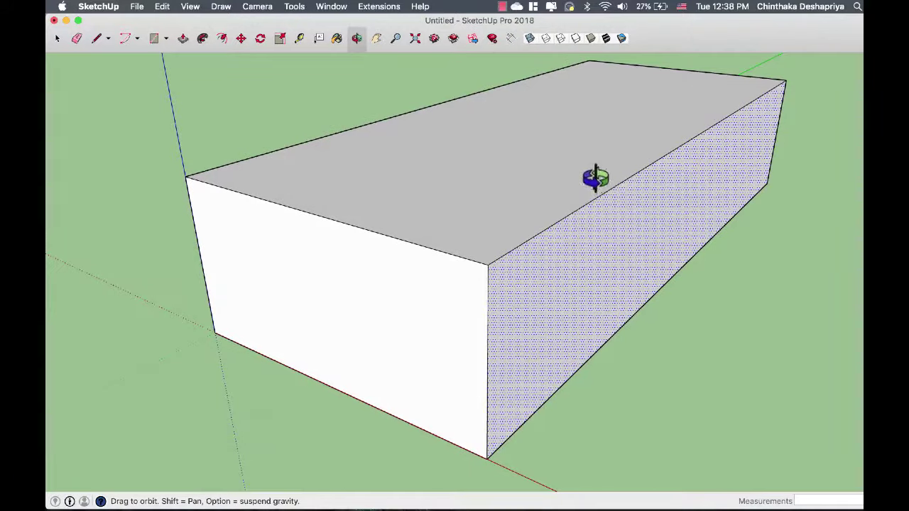
click(183, 38)
drag(670, 243, 742, 252)
key(space)
Step: Pull the box's top face upward to make it taller
drag(656, 253, 606, 224)
click(606, 224)
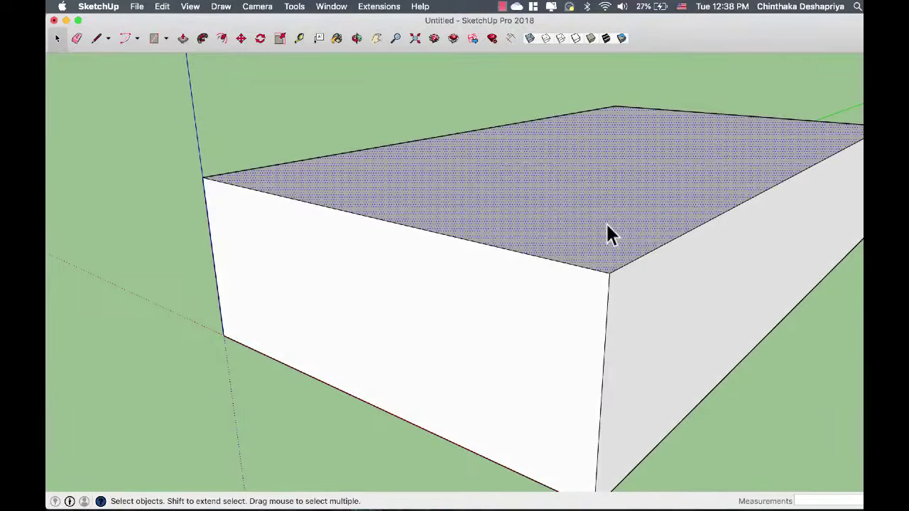
key(p)
drag(607, 238, 604, 193)
key(space)
drag(604, 193, 508, 216)
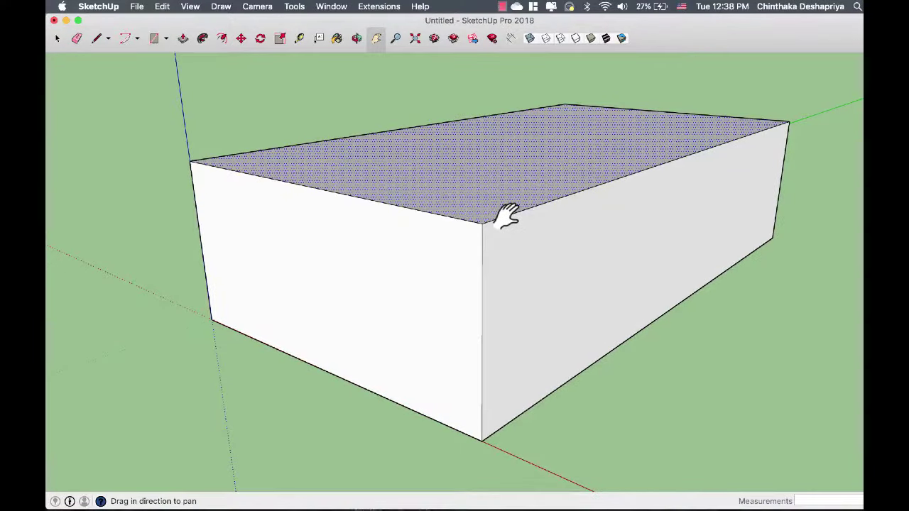
drag(538, 219, 556, 226)
key(space)
click(513, 315)
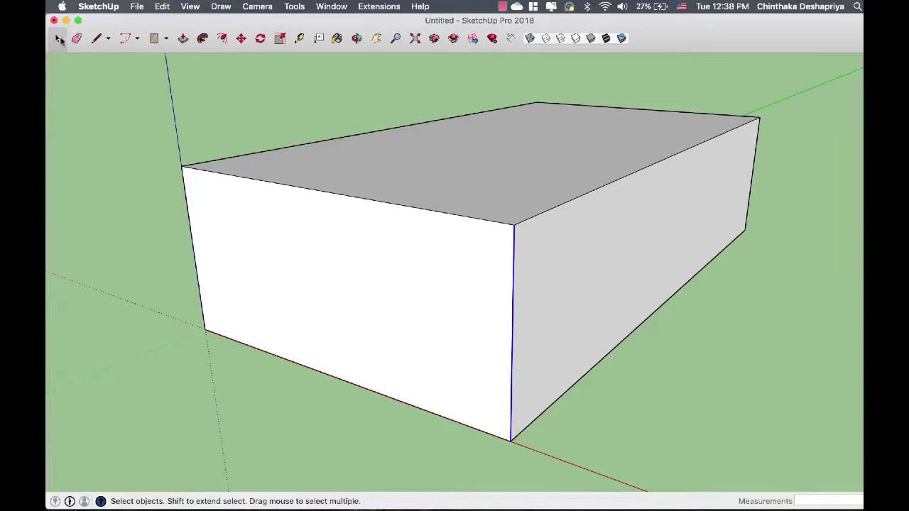
Step: Delete the front vertical corner edge to remove its two adjoining walls
click(534, 211)
click(531, 219)
click(514, 268)
key(Delete)
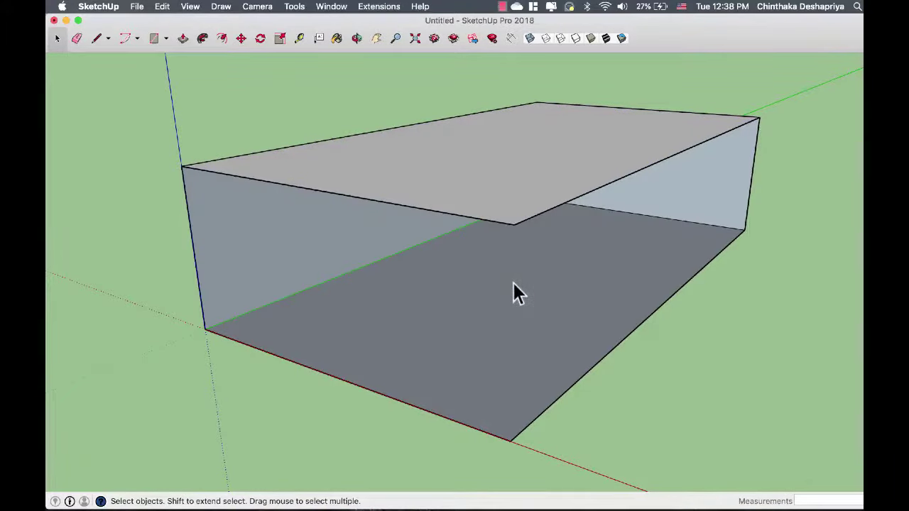
drag(511, 290, 489, 216)
drag(490, 216, 734, 276)
drag(750, 435, 590, 225)
scroll(up, 3)
scroll(down, 3)
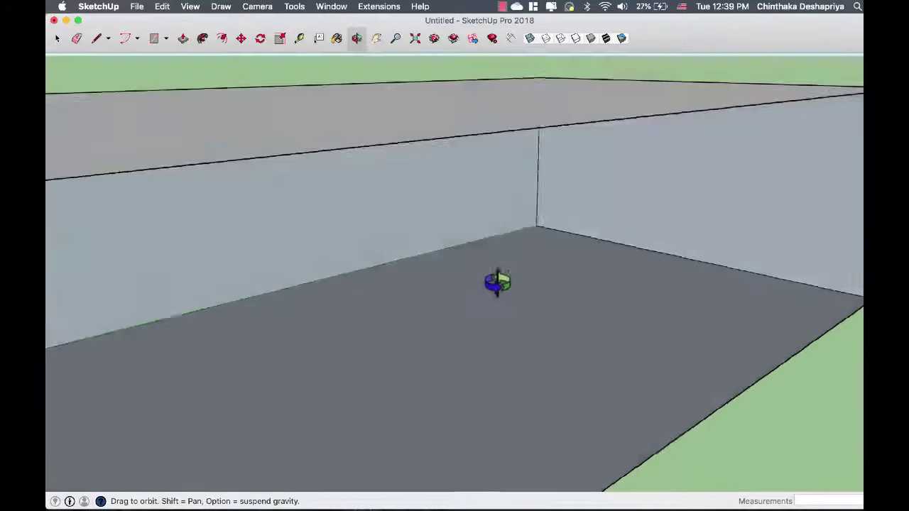
scroll(up, 3)
scroll(up, 3)
scroll(down, 3)
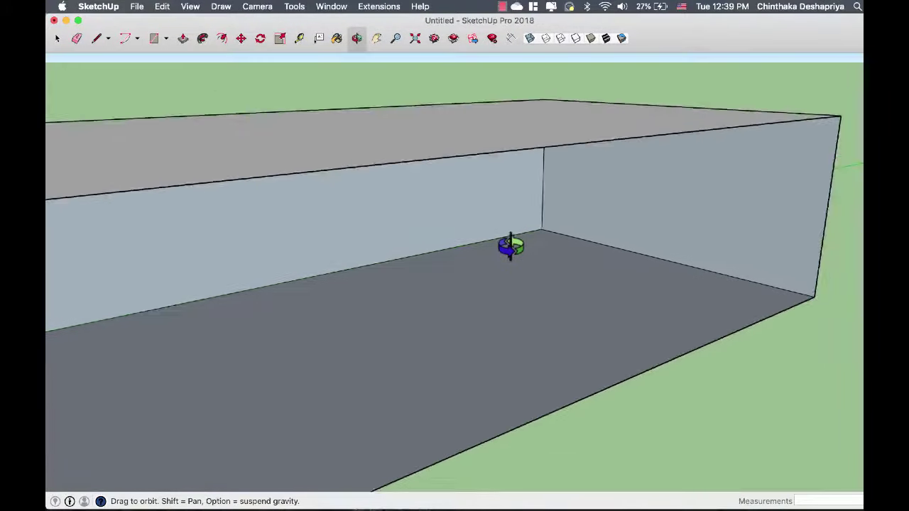
scroll(down, 3)
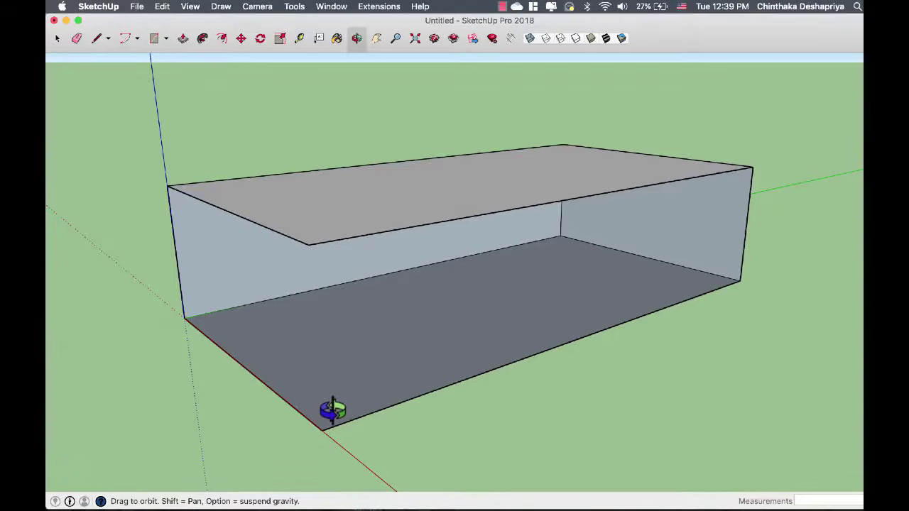
Step: Window-select the remaining walls and floor, then orbit to view the open shell from outside
drag(324, 395, 560, 379)
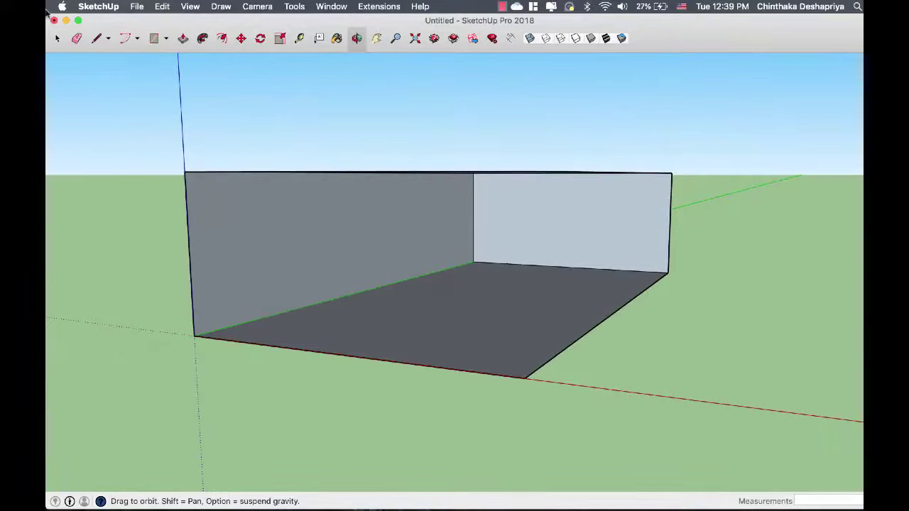
click(57, 39)
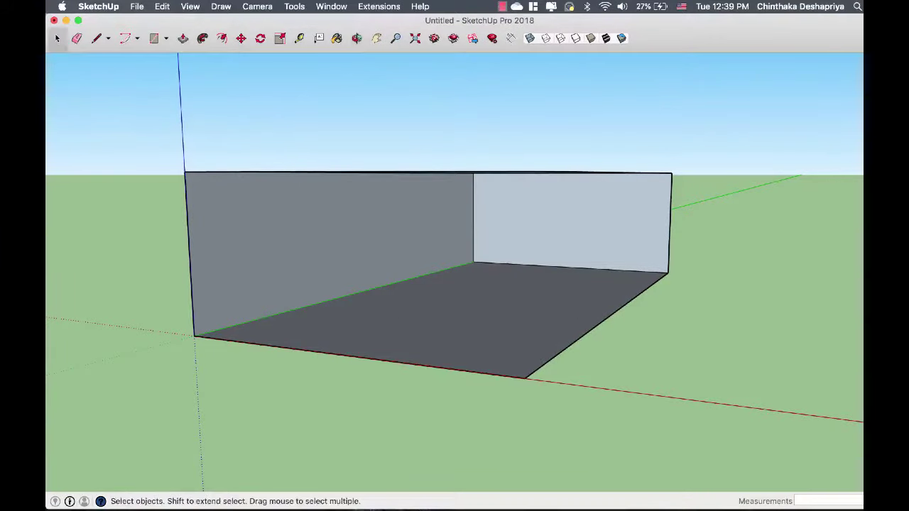
drag(755, 425, 239, 151)
drag(158, 106, 145, 105)
click(821, 416)
drag(547, 373, 710, 388)
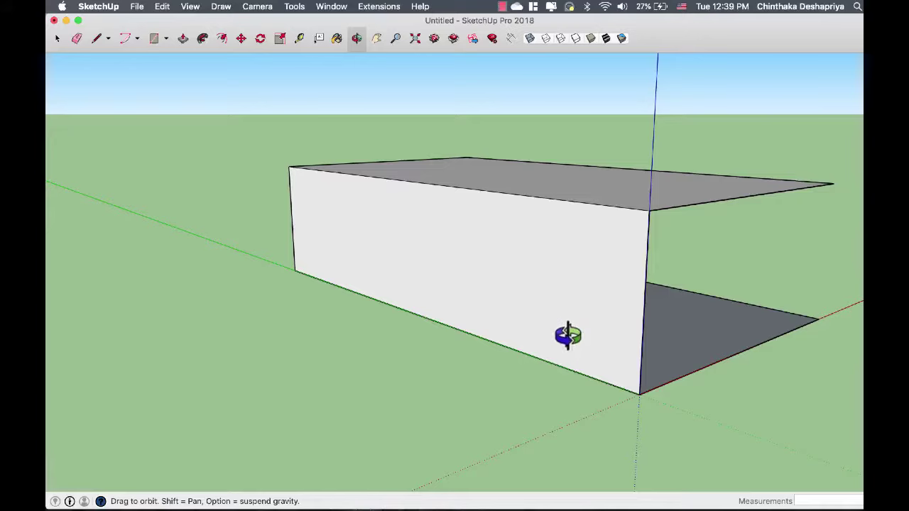
drag(695, 336, 274, 243)
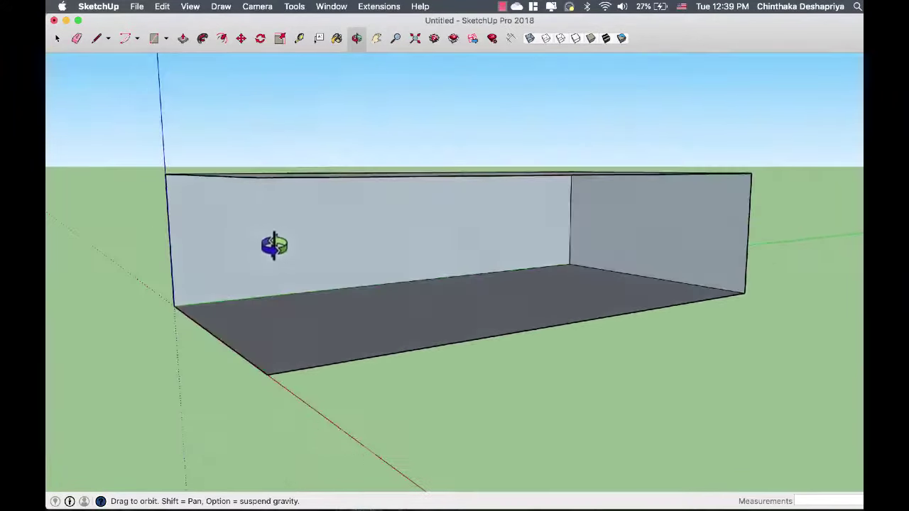
scroll(up, 3)
drag(319, 209, 400, 301)
key(h)
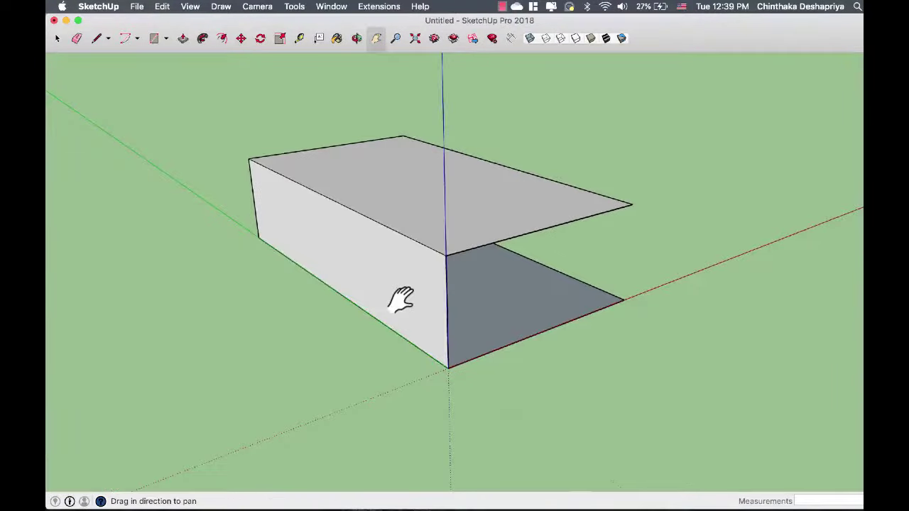
key(space)
Step: Window-select the room's faces and apply Reverse Faces so the white side faces inward
triple_click(373, 293)
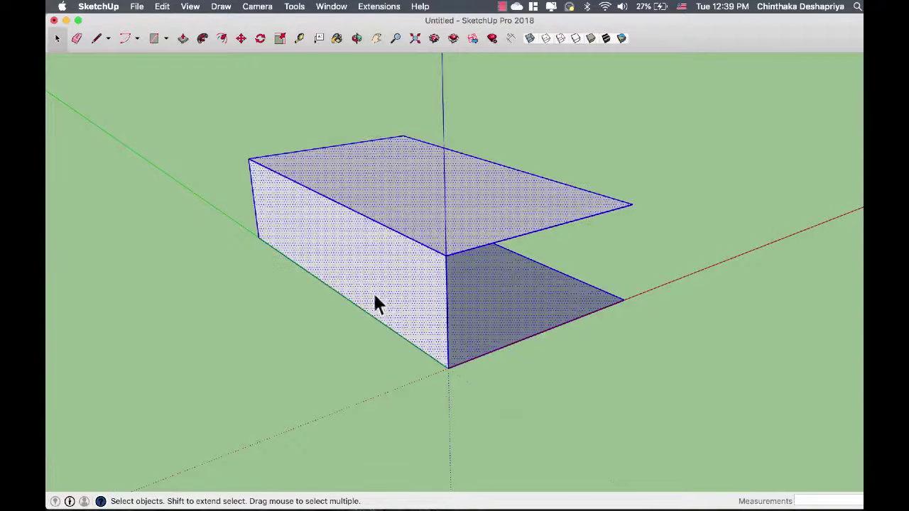
right_click(375, 296)
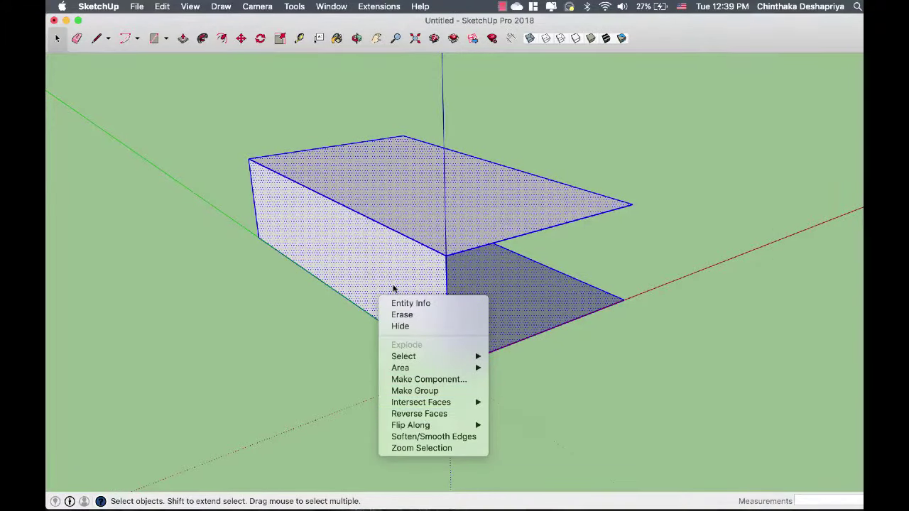
click(695, 409)
drag(698, 410, 646, 346)
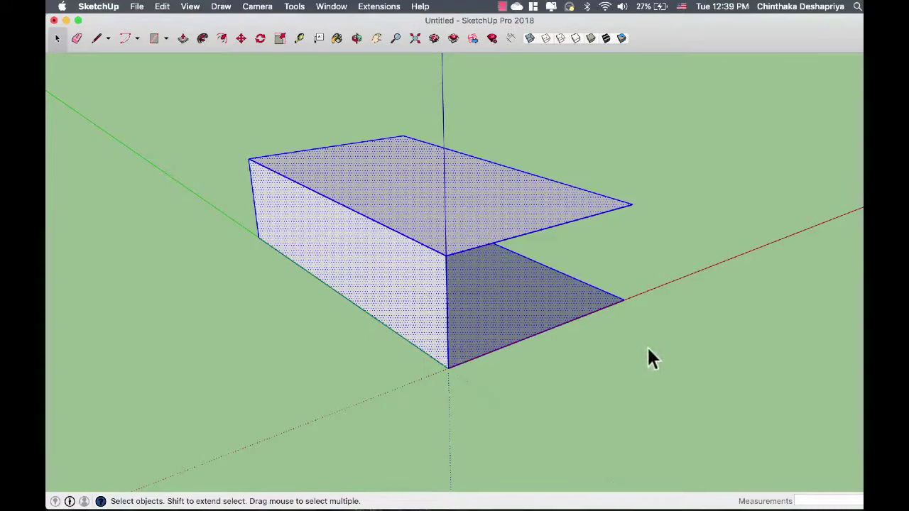
drag(486, 326, 332, 264)
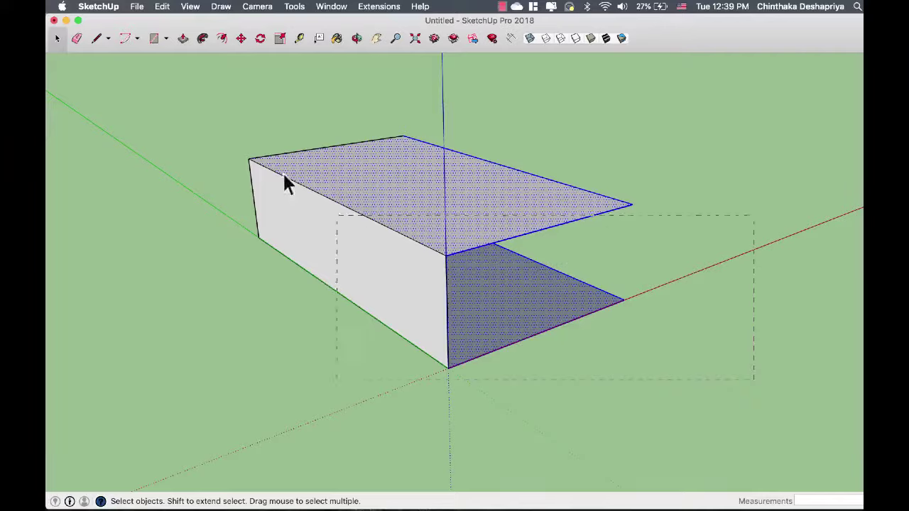
drag(716, 371, 203, 101)
right_click(360, 271)
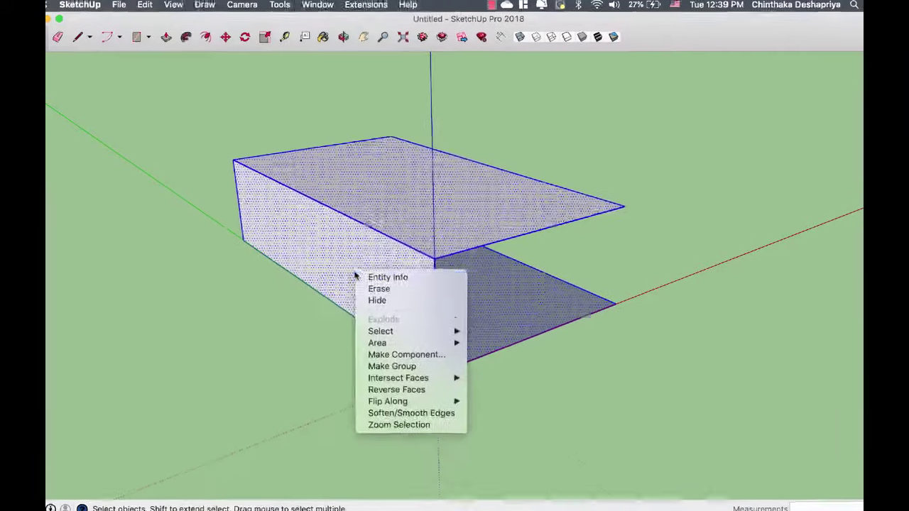
click(397, 390)
key(Escape)
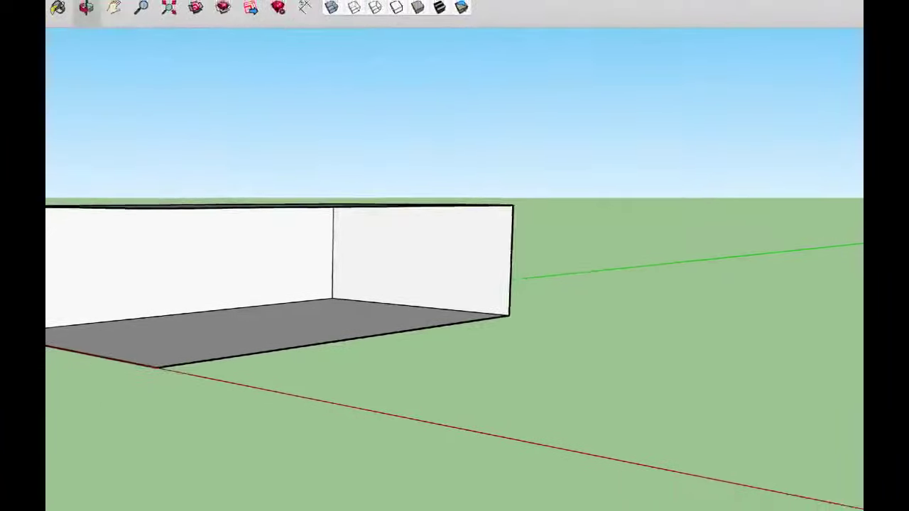
drag(180, 310, 197, 308)
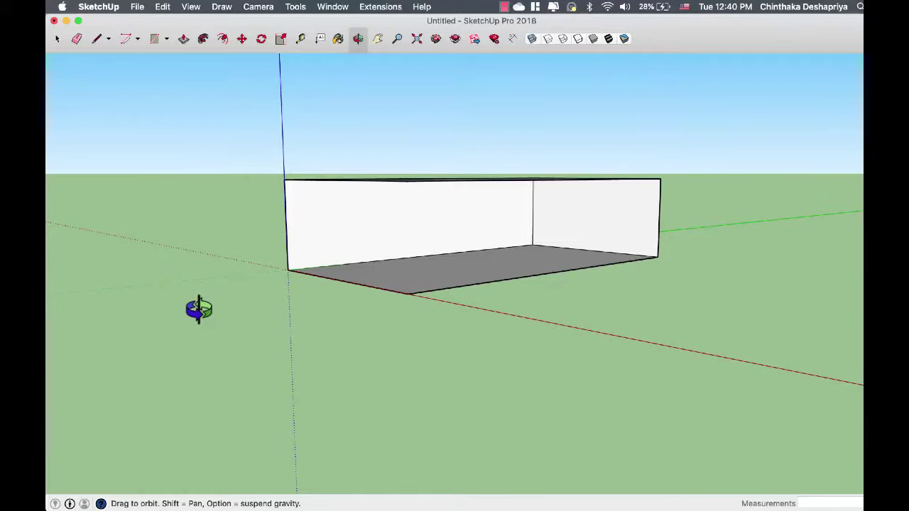
Step: Window-select every face of the room shell and make it a single group
drag(734, 262, 552, 247)
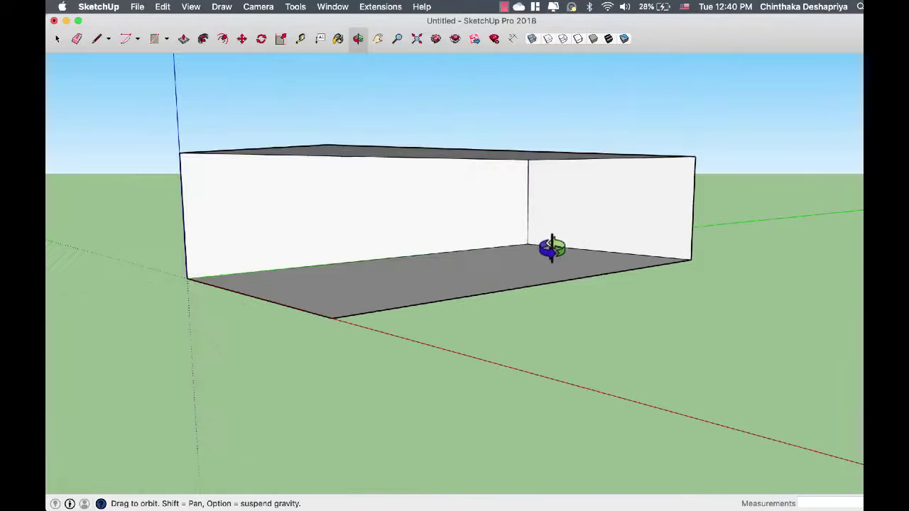
drag(533, 294, 601, 339)
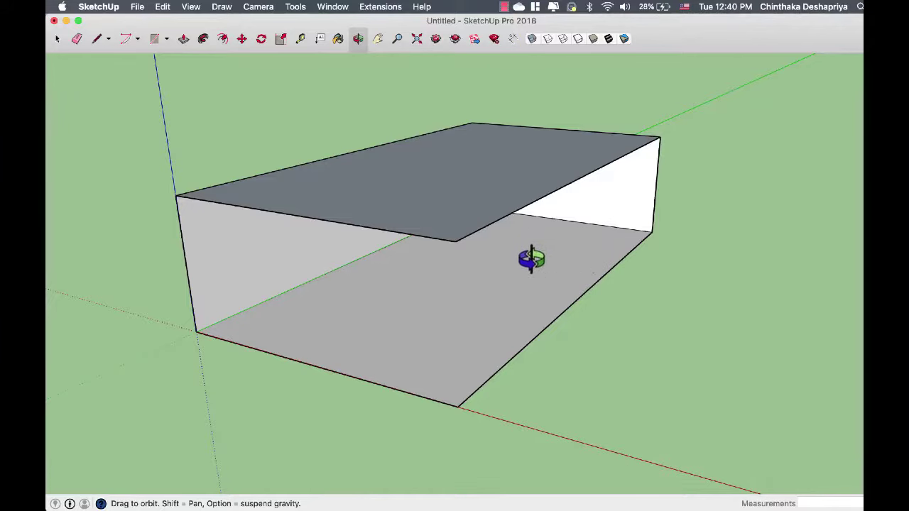
key(space)
click(271, 302)
click(292, 283)
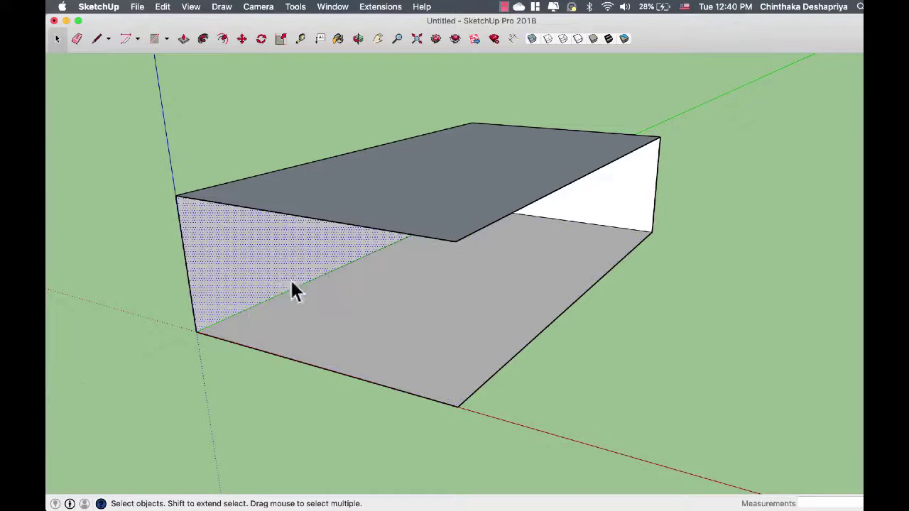
click(578, 269)
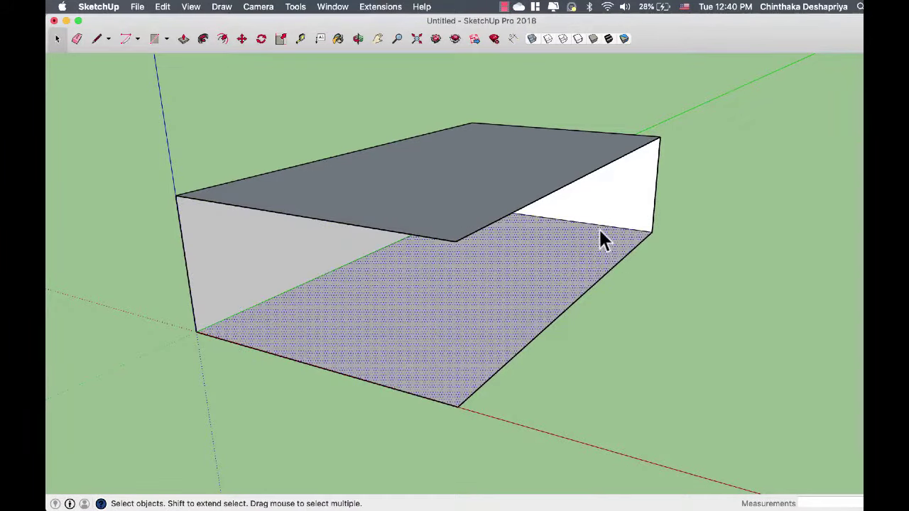
click(601, 227)
click(336, 272)
click(335, 271)
click(433, 311)
click(654, 370)
drag(742, 446, 123, 95)
right_click(446, 208)
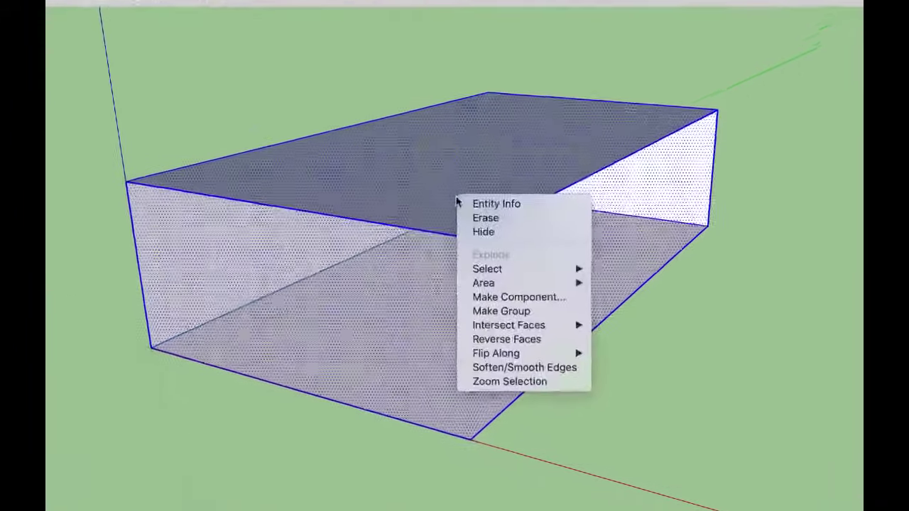
click(515, 321)
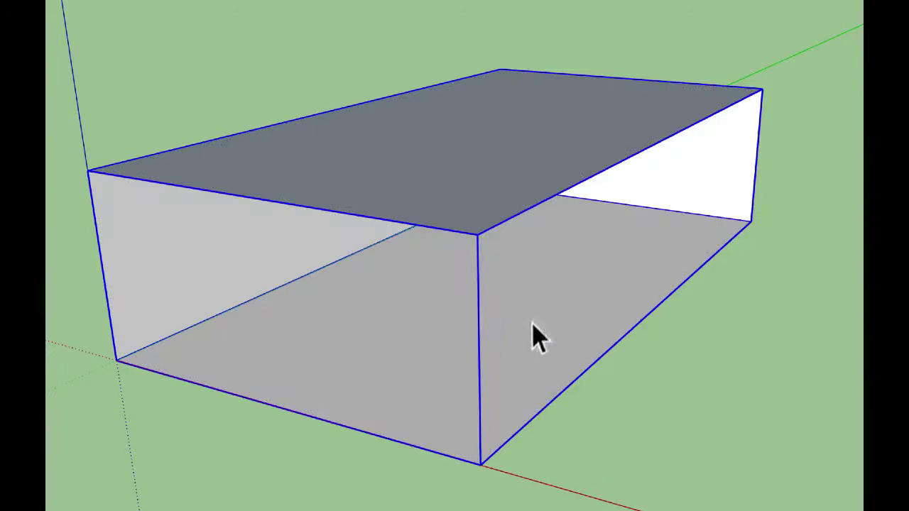
Step: Start a new rectangle on the empty ground beside the room
drag(757, 305, 116, 251)
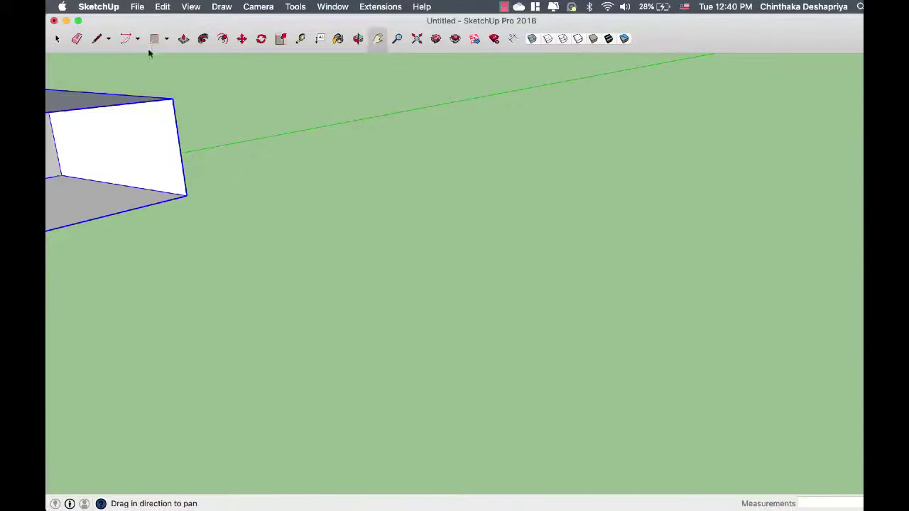
click(154, 38)
click(325, 211)
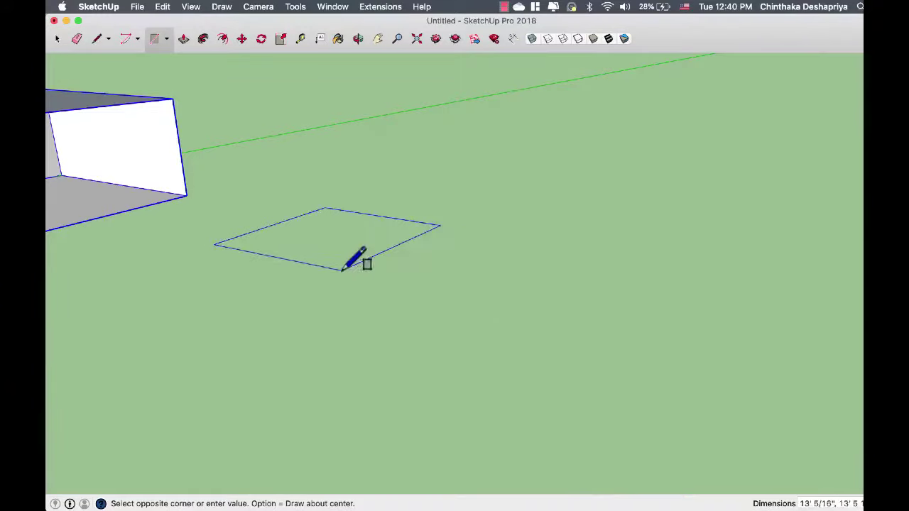
Step: Finish the ground rectangle and push/pull it up into a block
click(303, 262)
key(space)
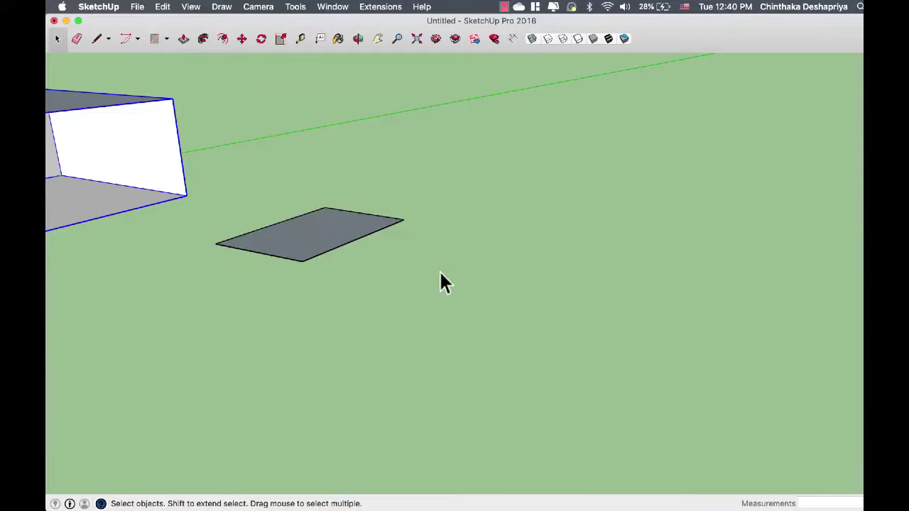
drag(441, 284, 438, 335)
click(318, 306)
drag(318, 305, 314, 325)
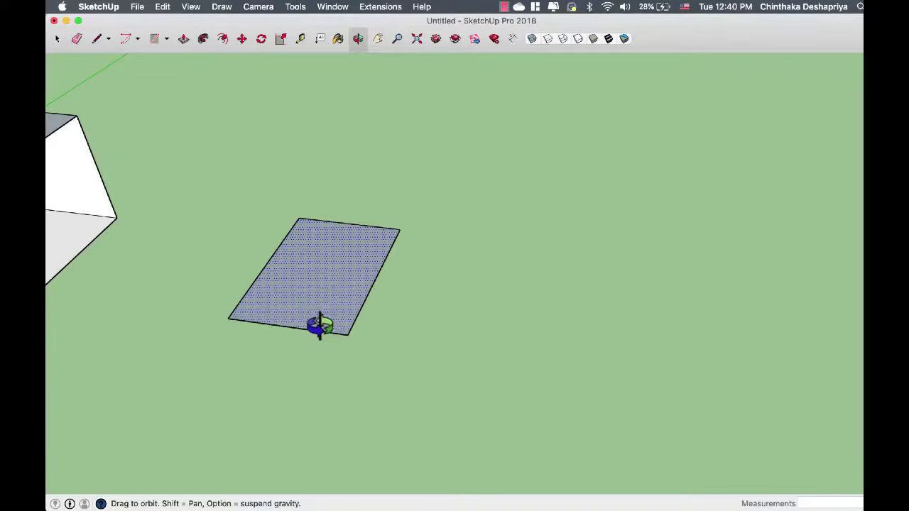
key(p)
drag(329, 331, 325, 259)
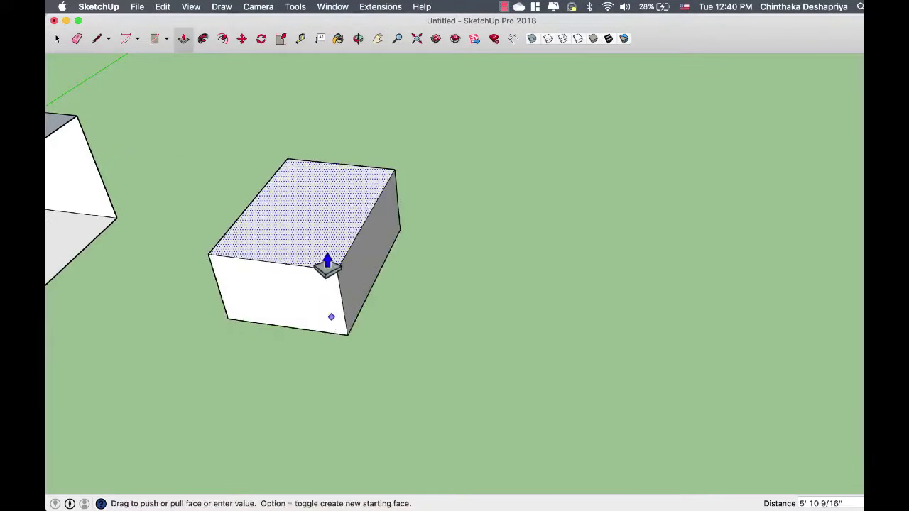
key(space)
Step: Copy the block with Move plus Alt and set the copy overlapping the original
drag(543, 387, 186, 121)
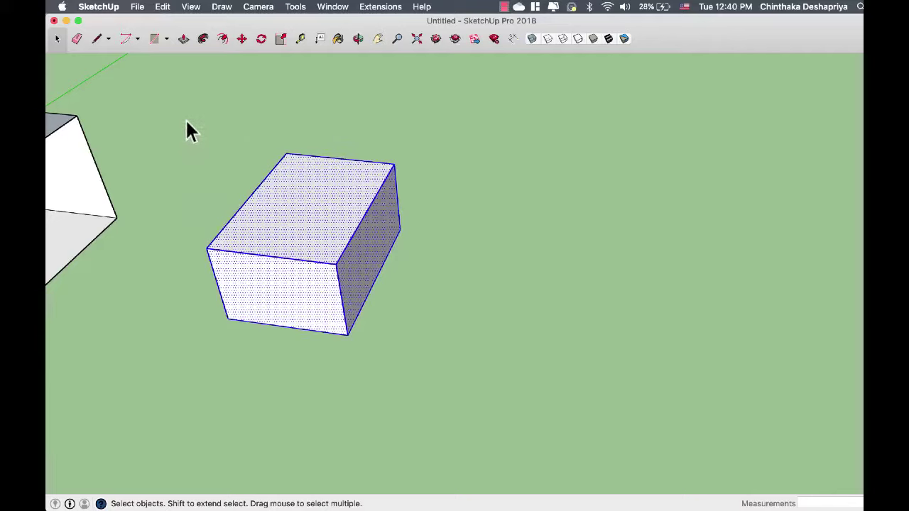
key(m)
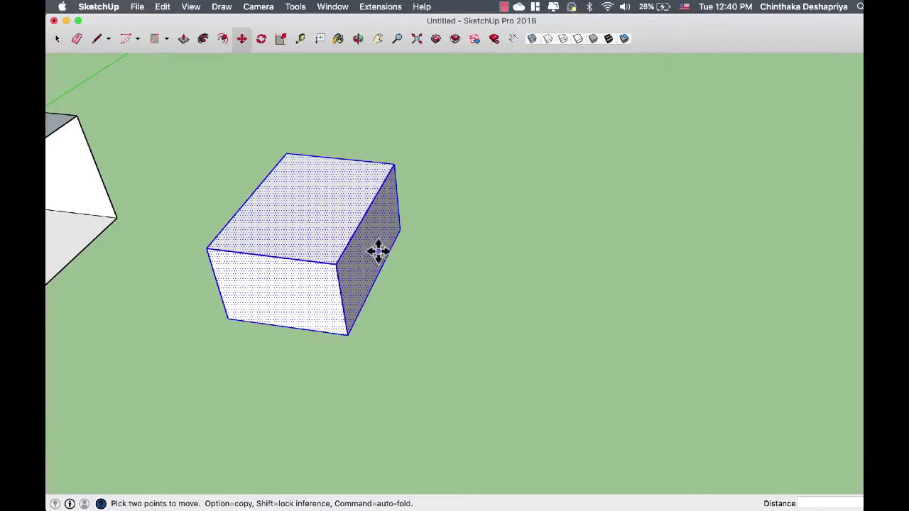
click(321, 267)
key(alt)
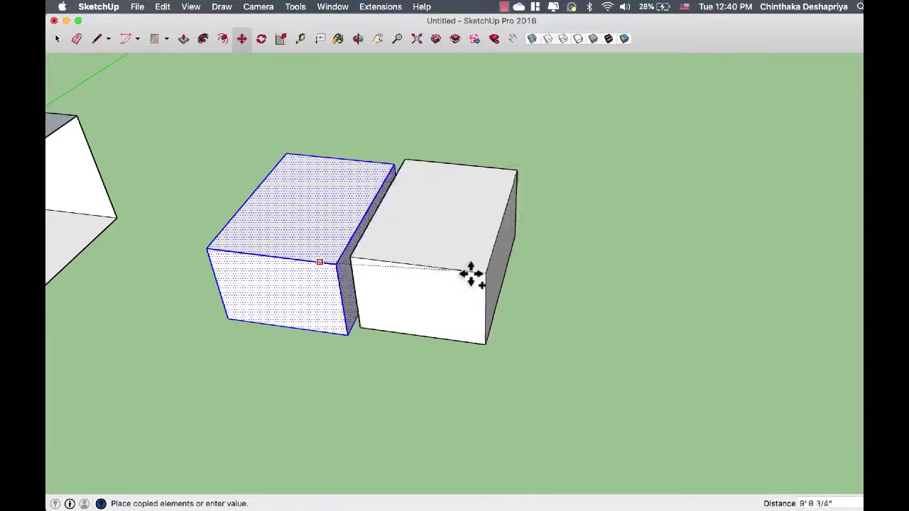
click(536, 290)
click(536, 290)
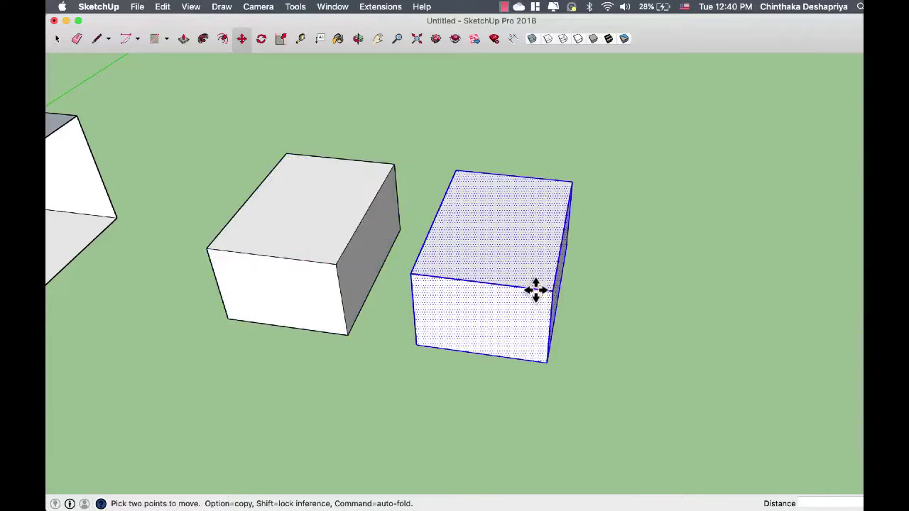
click(416, 235)
key(space)
click(540, 377)
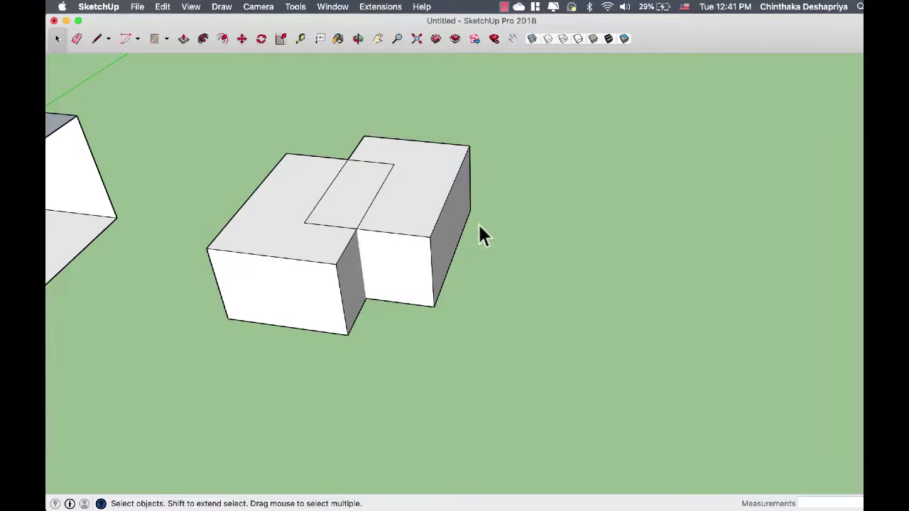
Step: Delete the right-hand copied box and its small leftover face
click(424, 250)
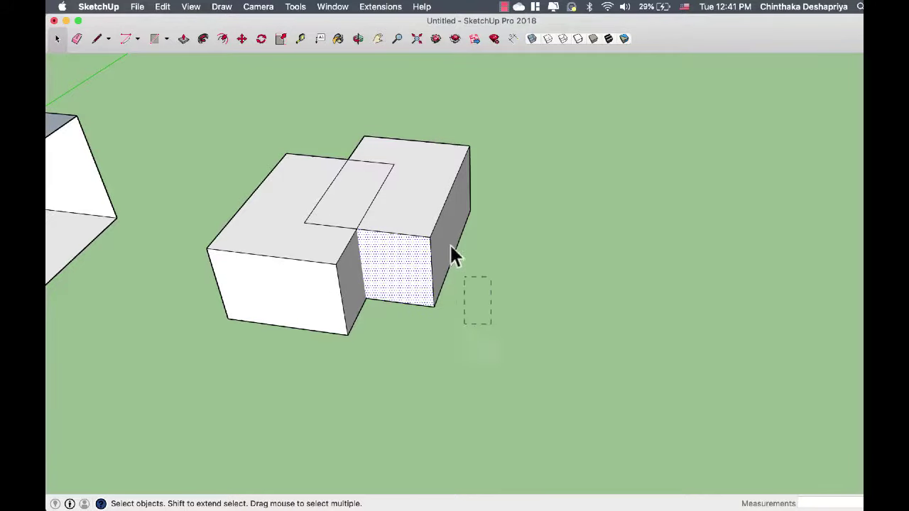
drag(428, 130, 428, 132)
drag(514, 307, 399, 128)
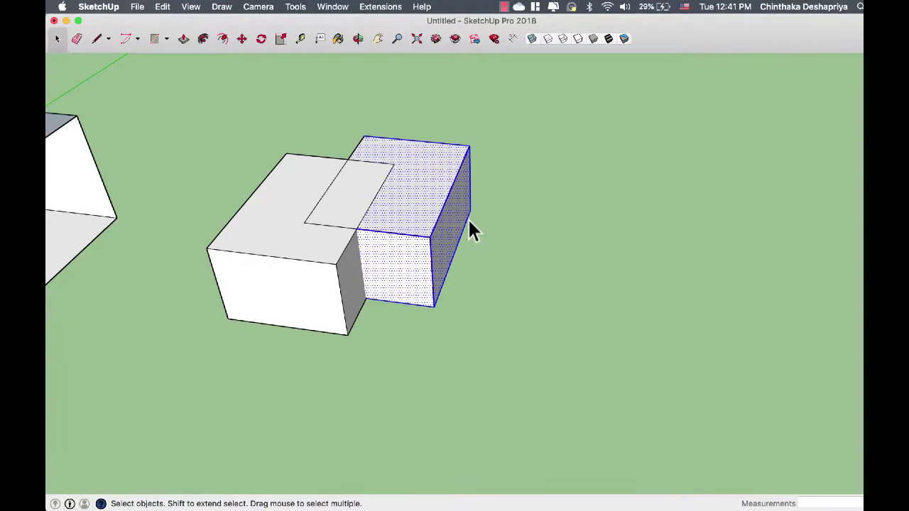
key(Delete)
drag(469, 221, 223, 262)
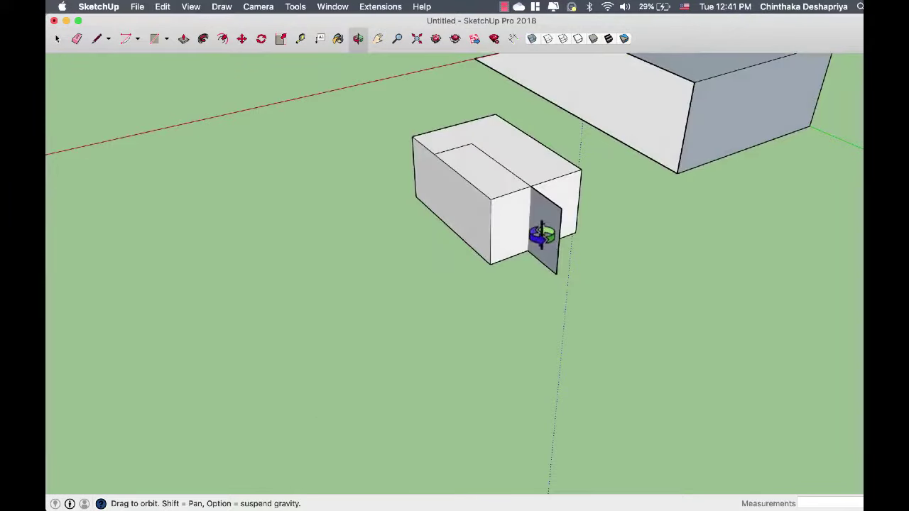
key(space)
click(545, 237)
key(Delete)
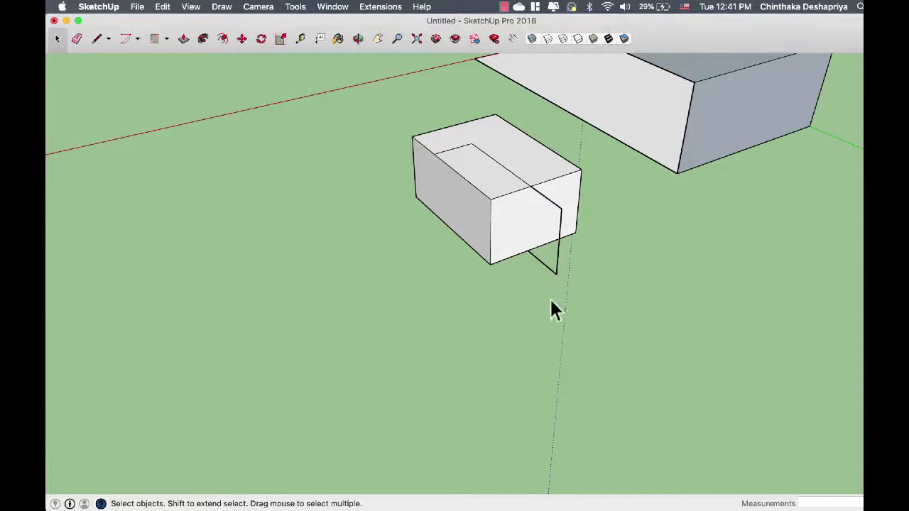
Step: Delete the block's front face, then undo the deletions back to a single block
click(554, 206)
key(Delete)
key(super+z)
key(super+z)
key(super+z)
key(super+z)
drag(561, 228, 670, 344)
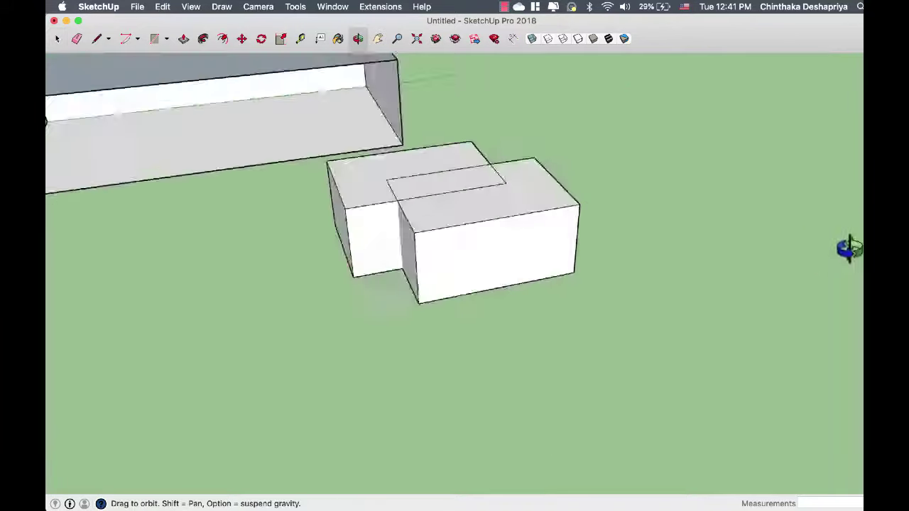
drag(683, 360, 281, 71)
drag(383, 141, 383, 165)
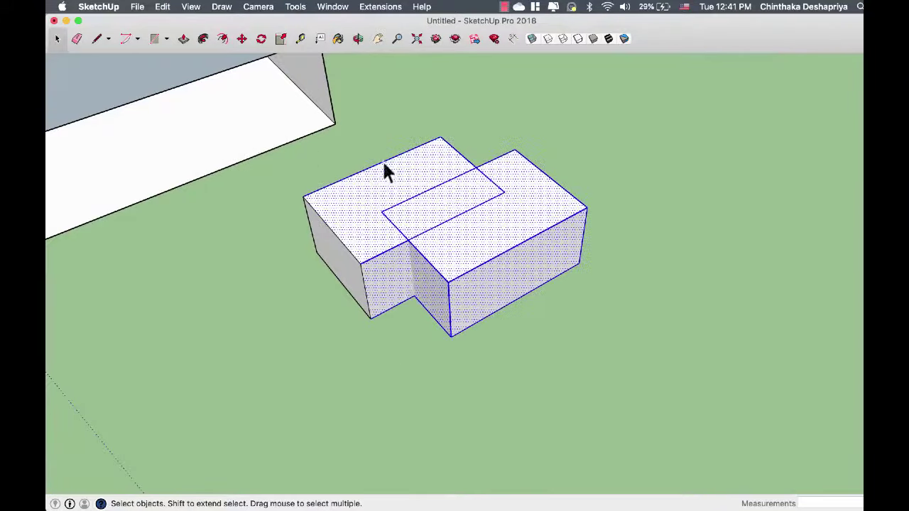
click(590, 328)
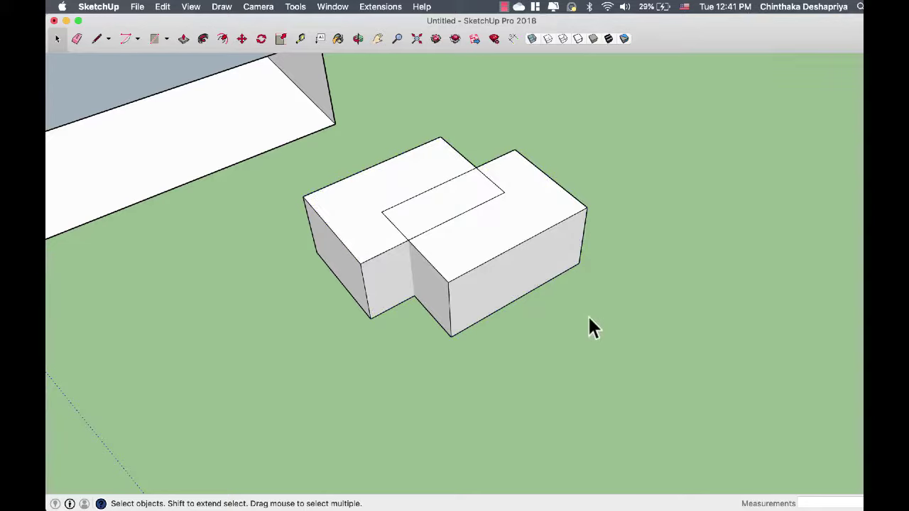
key(super+z)
key(super+z)
Step: Make the remaining test block into a group
drag(497, 338, 707, 293)
key(space)
drag(623, 379, 232, 126)
right_click(387, 227)
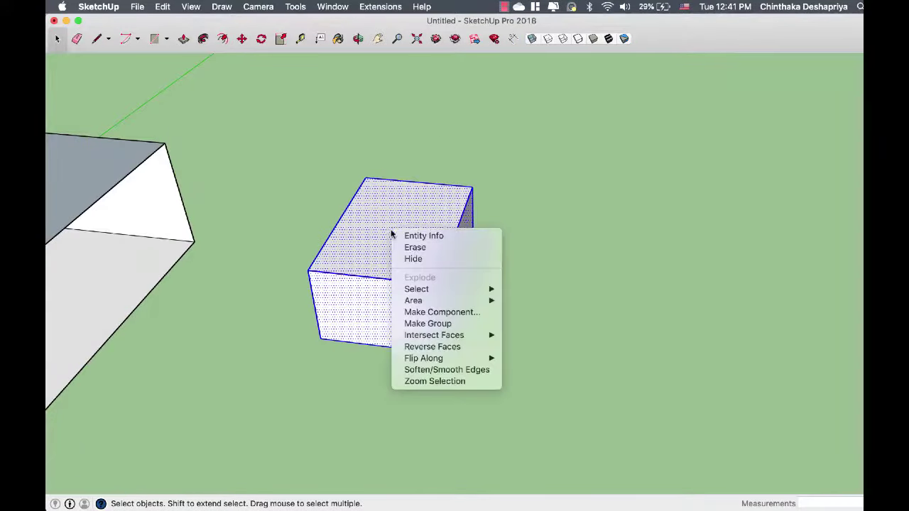
click(429, 330)
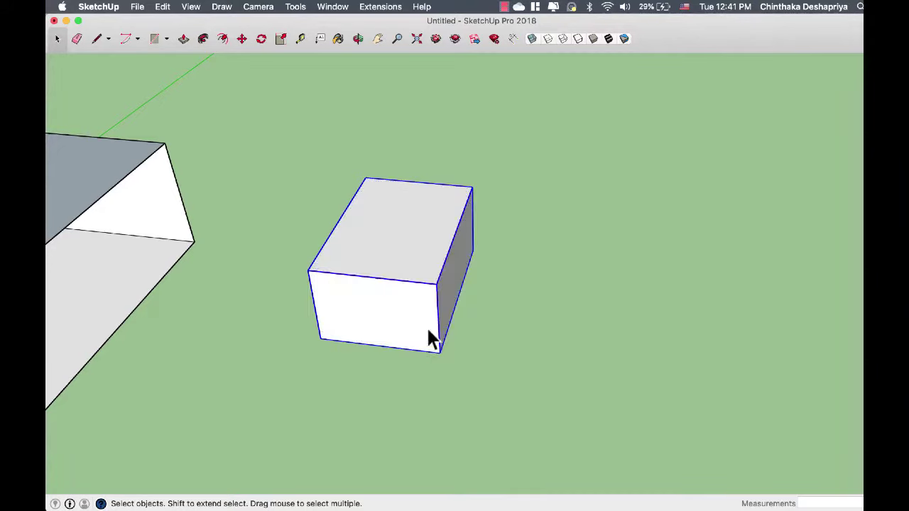
Step: Move-copy the block group to the right and reposition the copy
key(m)
click(406, 314)
click(485, 296)
key(space)
click(584, 337)
click(477, 321)
key(m)
click(477, 321)
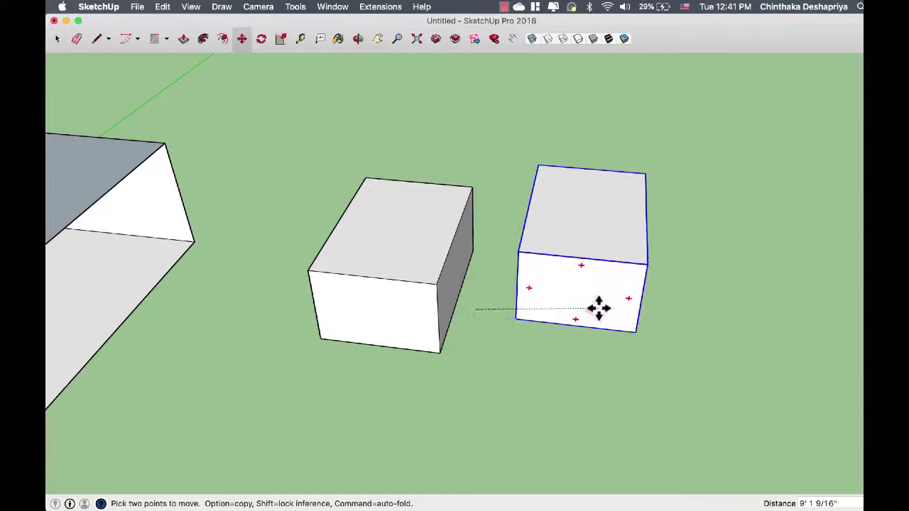
click(527, 306)
key(space)
Step: Delete both block groups and bring the room box back into view
drag(320, 112, 315, 113)
key(Delete)
drag(454, 257, 529, 216)
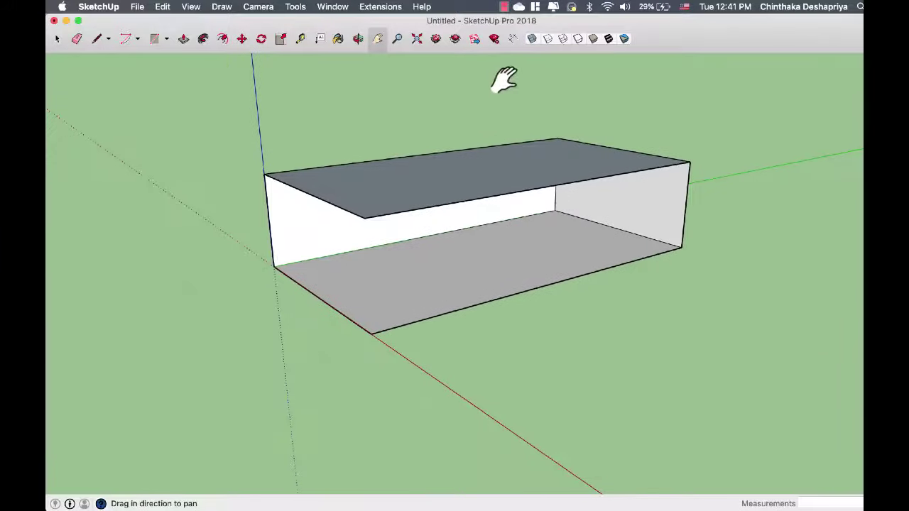
scroll(up, 3)
key(space)
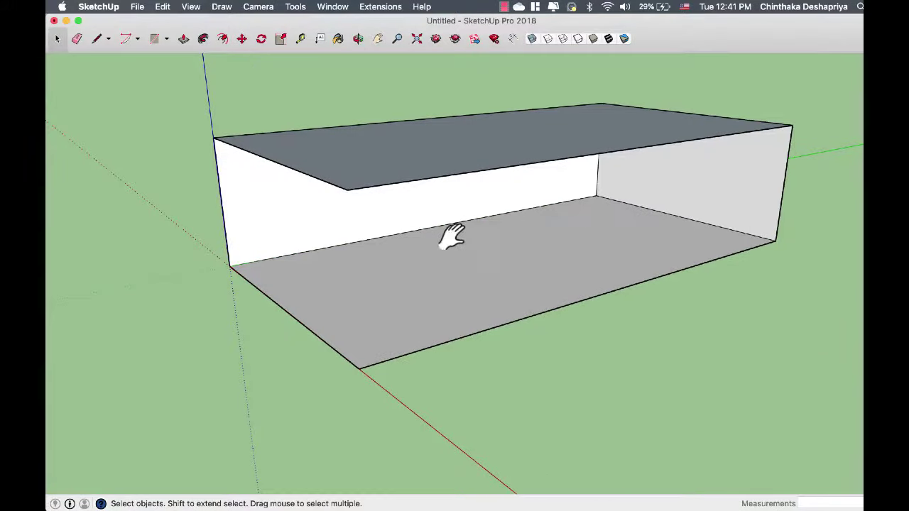
drag(448, 237, 400, 269)
Step: Select the room box group, dismiss its context menu, and orbit to a side view
triple_click(400, 269)
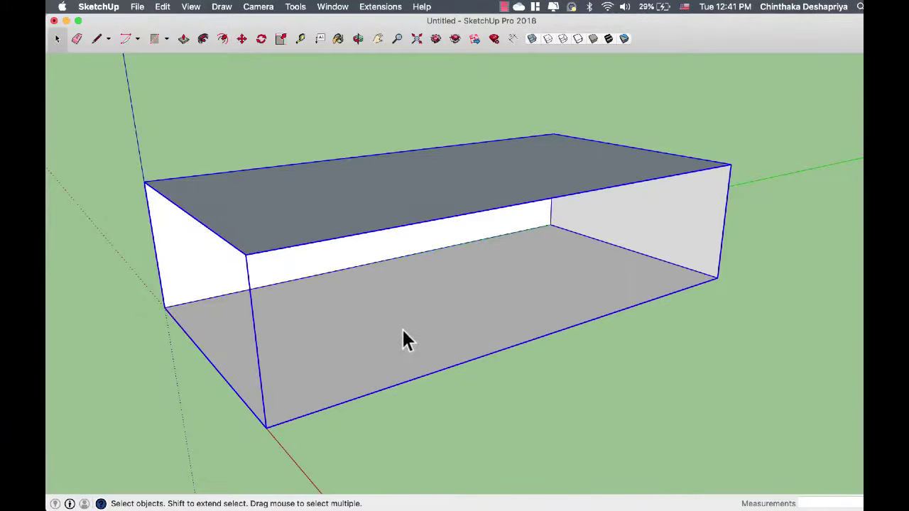
right_click(404, 329)
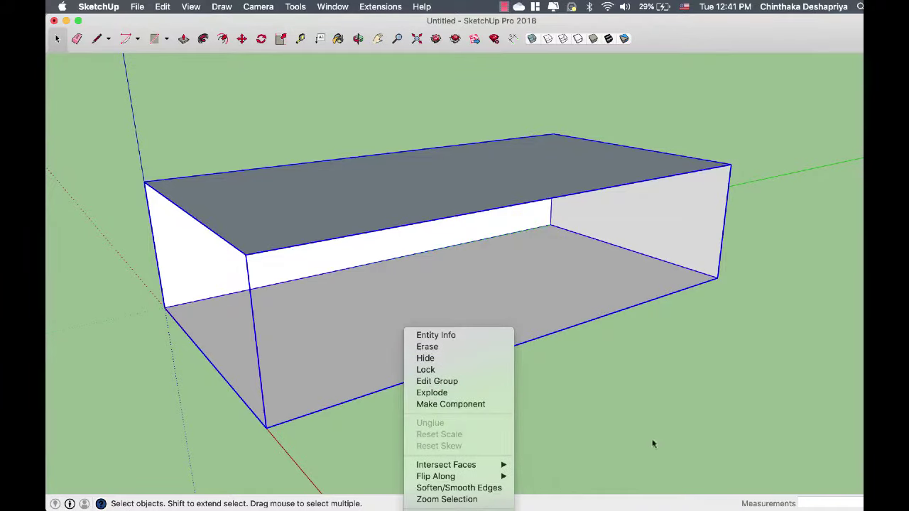
click(572, 441)
drag(563, 433, 607, 375)
Step: Zoom in and pan until the room's inside wall corner is framed
scroll(up, 3)
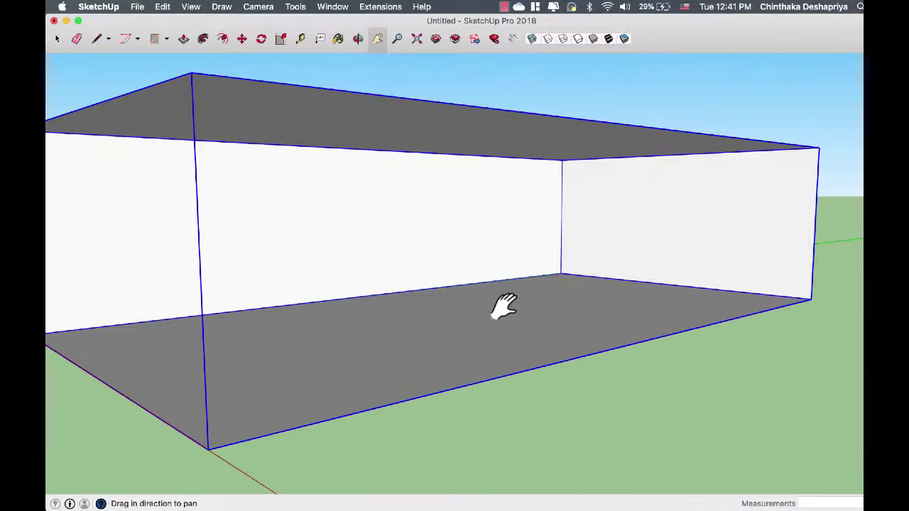
scroll(up, 3)
scroll(up, 3)
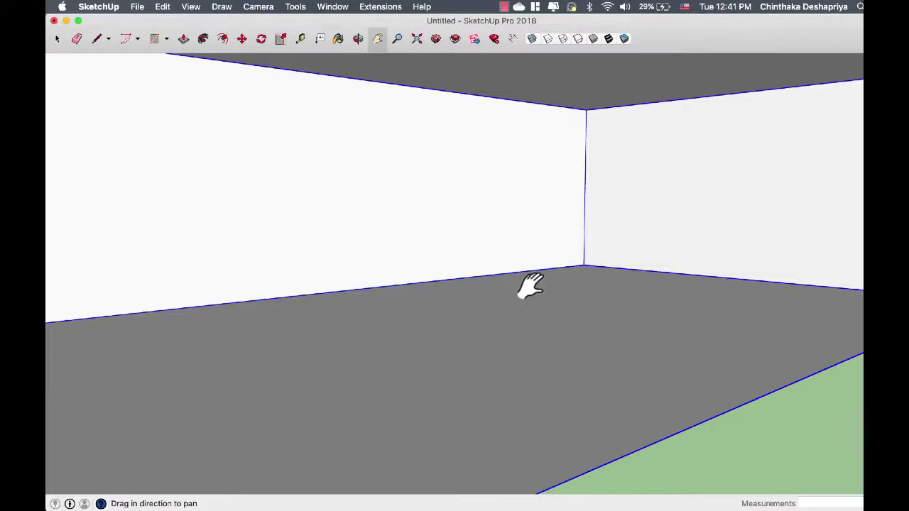
scroll(up, 3)
scroll(down, 3)
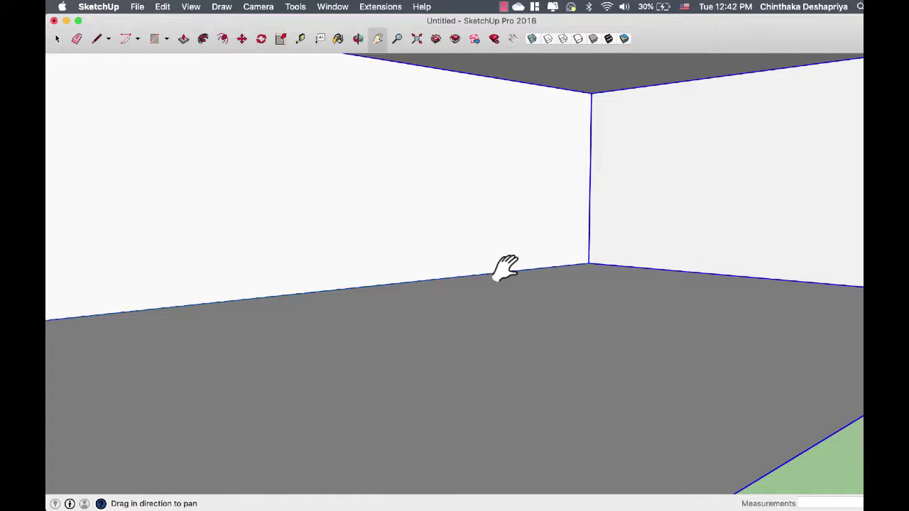
drag(506, 268, 534, 301)
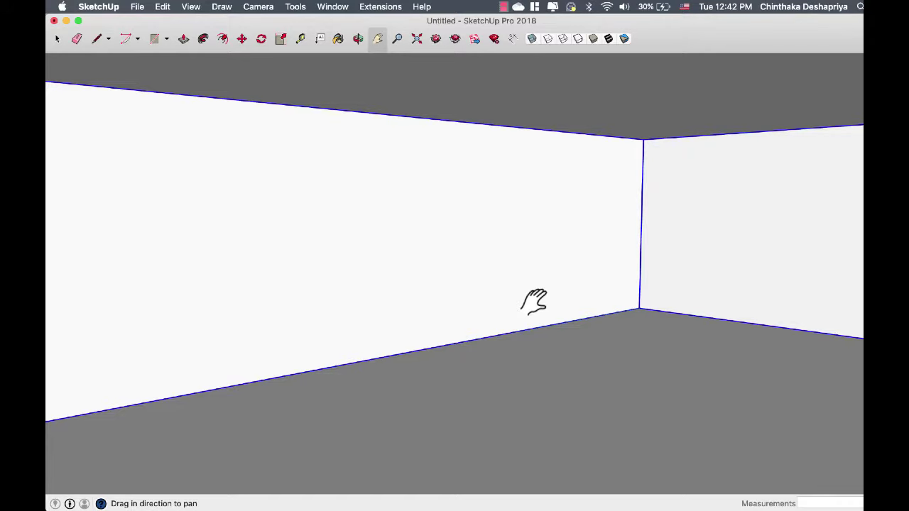
drag(534, 301, 660, 365)
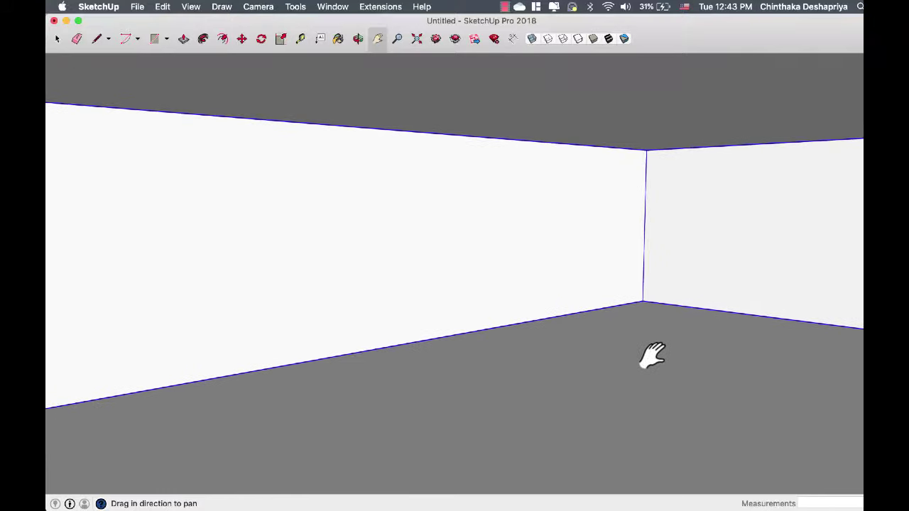
Step: Open the 3D Warehouse from the Window menu
click(333, 7)
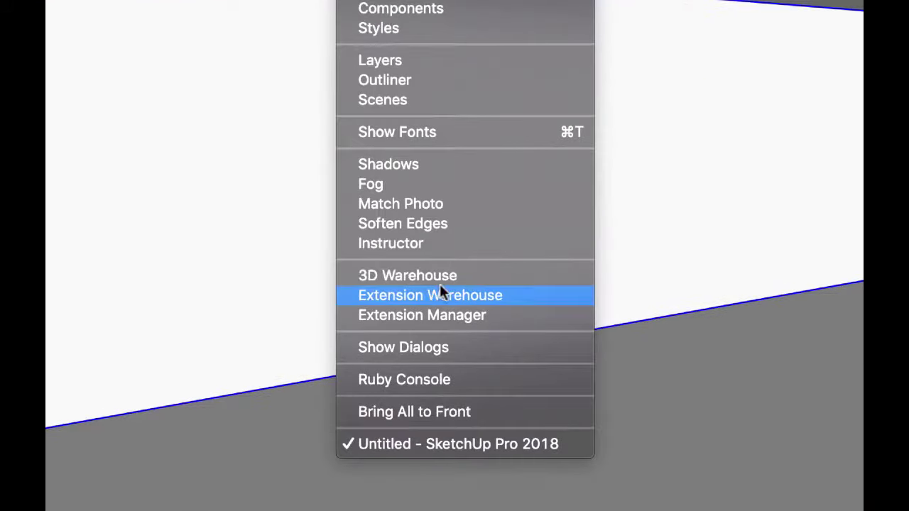
click(438, 282)
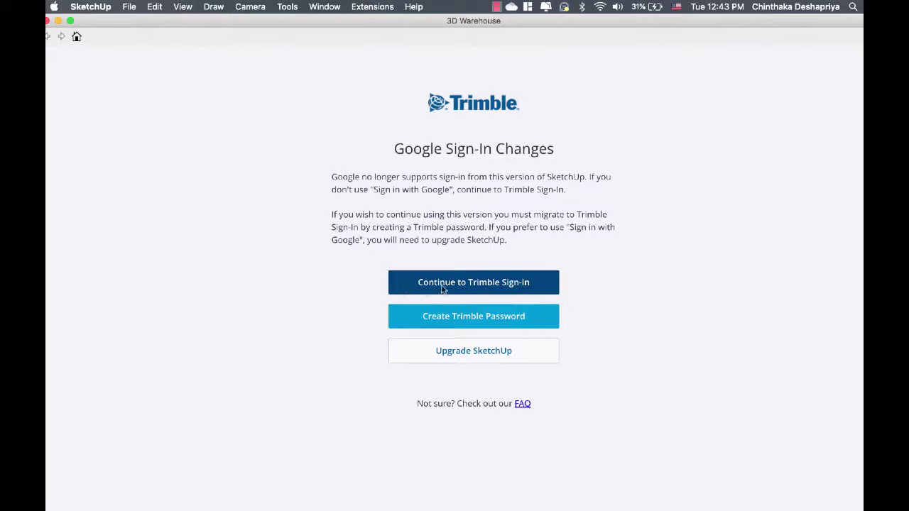
Step: Sign in with the Trimble account and close the Extension Manager
click(443, 289)
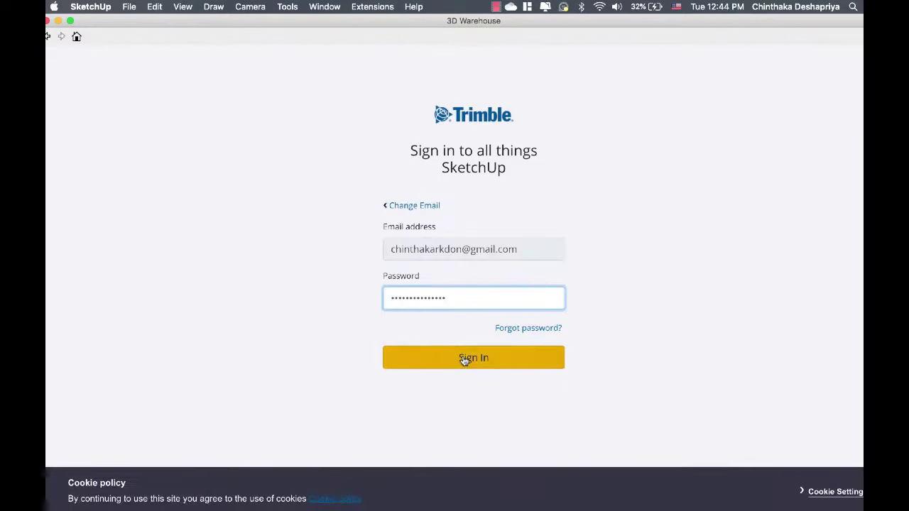
click(464, 361)
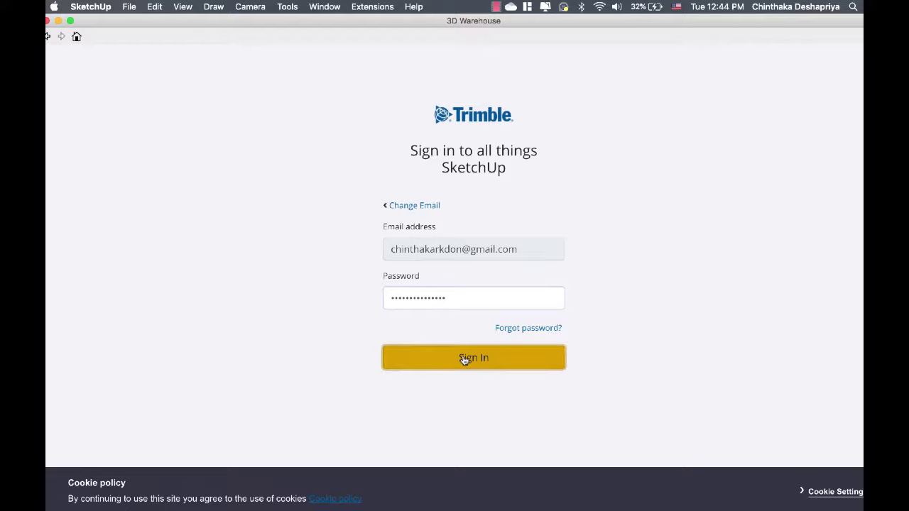
click(724, 56)
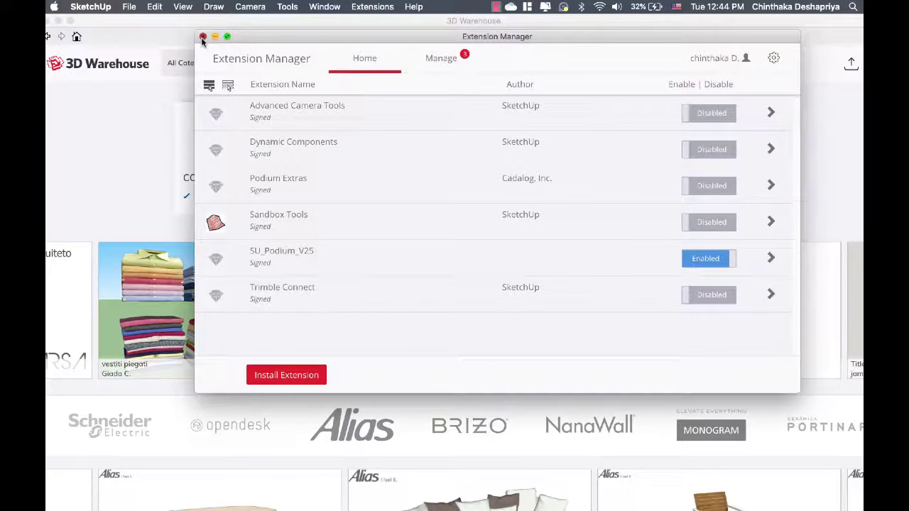
click(202, 37)
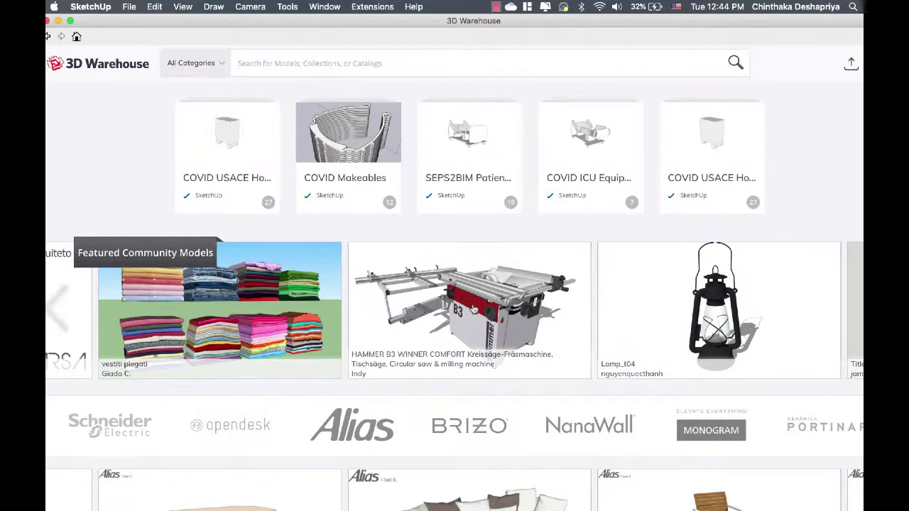
Step: Search the 3D Warehouse catalogue for 'bed'
scroll(down, 3)
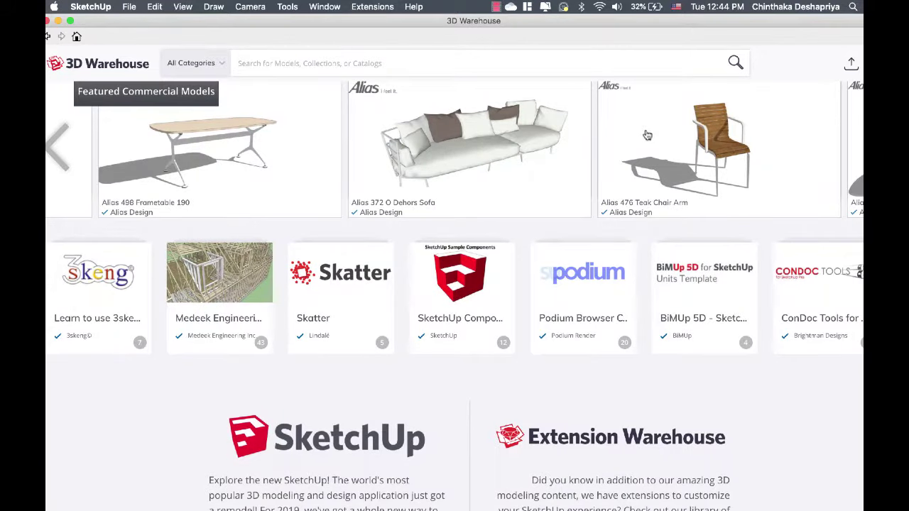
scroll(down, 3)
scroll(up, 3)
scroll(up, 3)
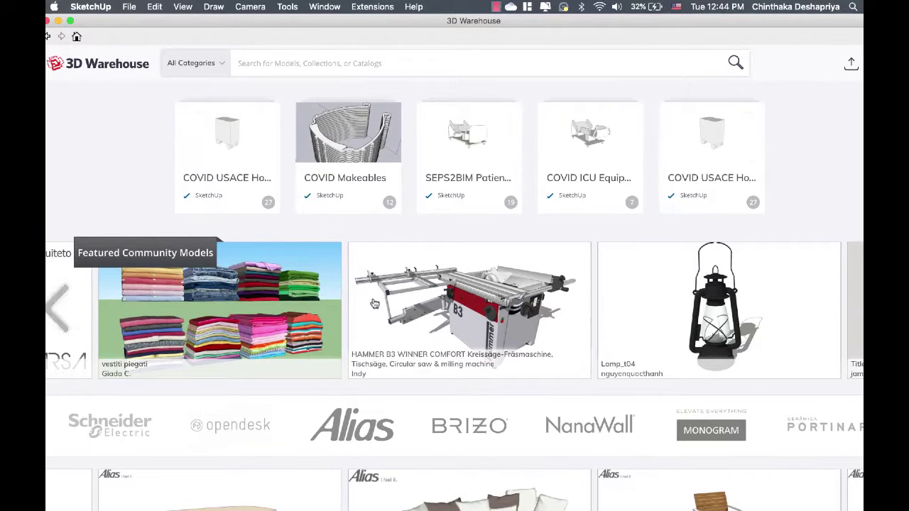
scroll(down, 3)
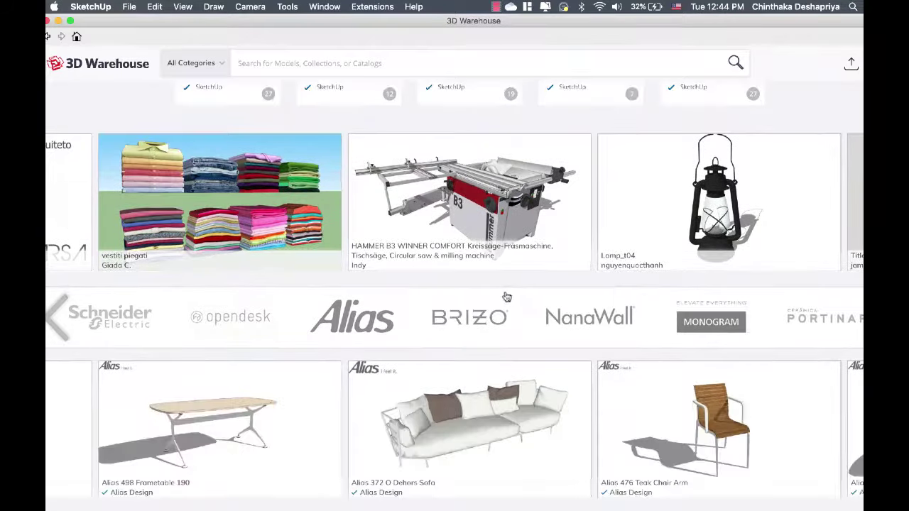
scroll(down, 3)
scroll(down, 3)
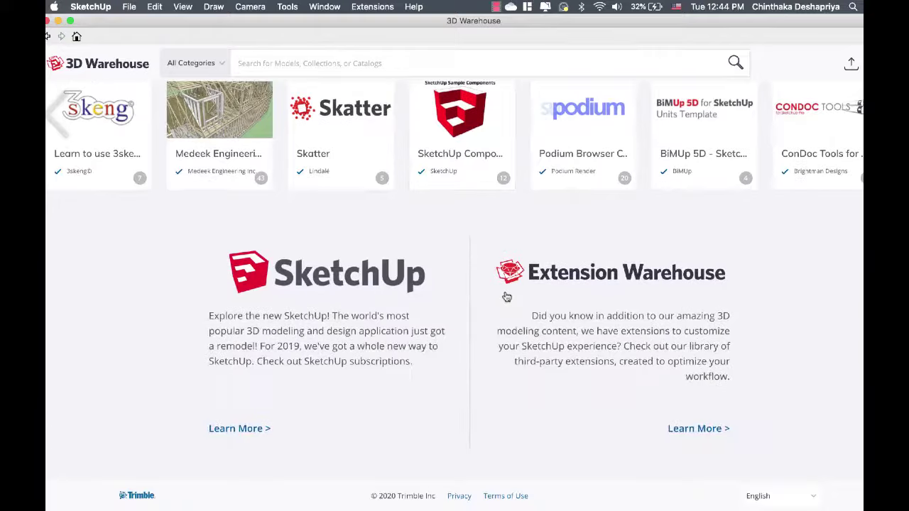
scroll(up, 3)
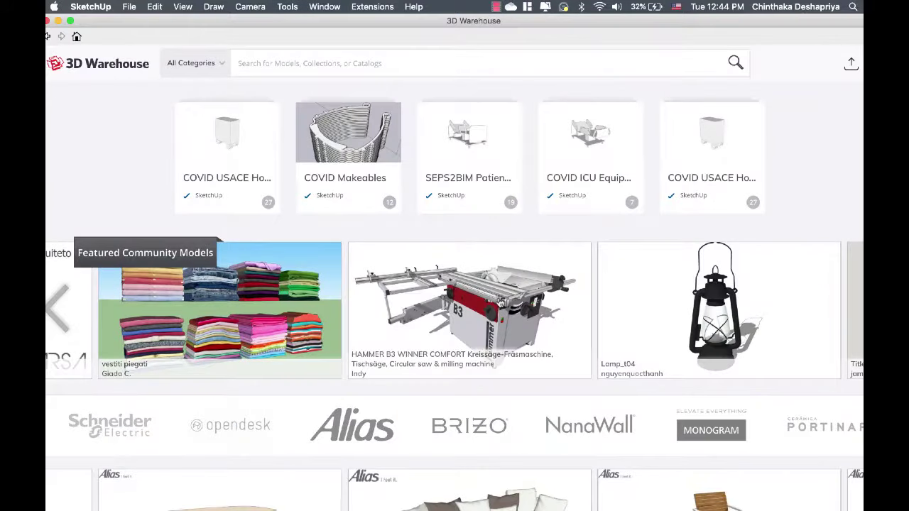
click(425, 55)
text(bed)
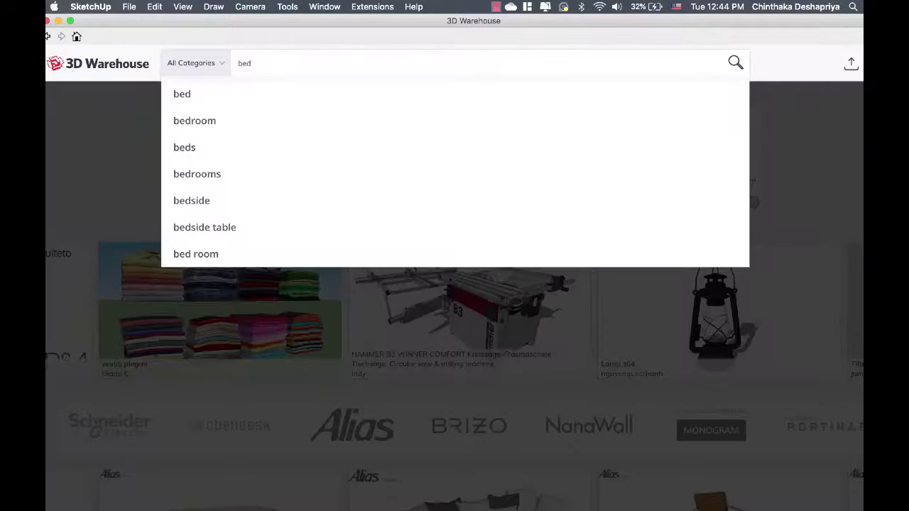
click(402, 90)
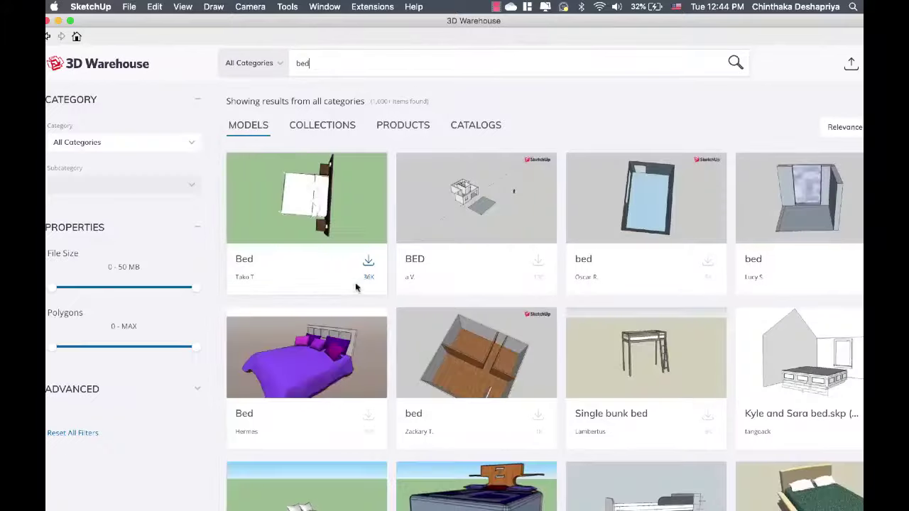
Step: Scroll down the bed results to find the Mybed bedroom set
scroll(down, 3)
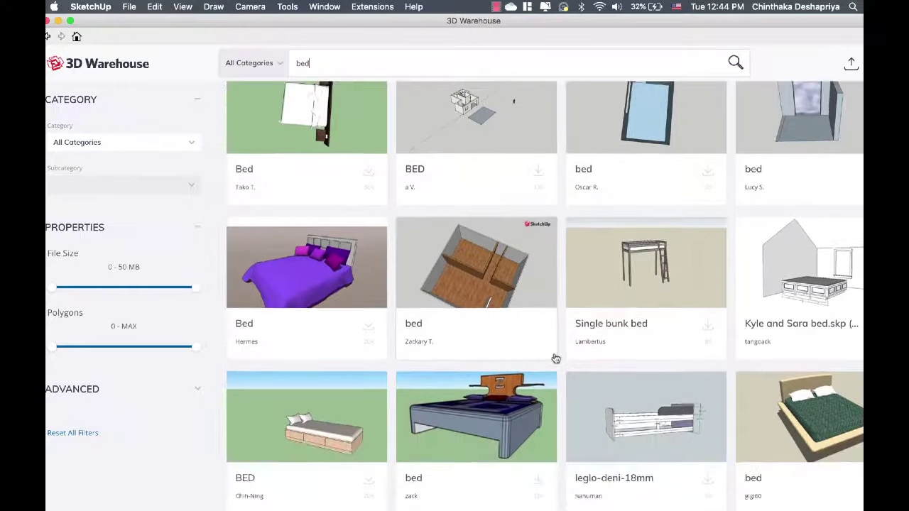
scroll(down, 3)
scroll(down, 3)
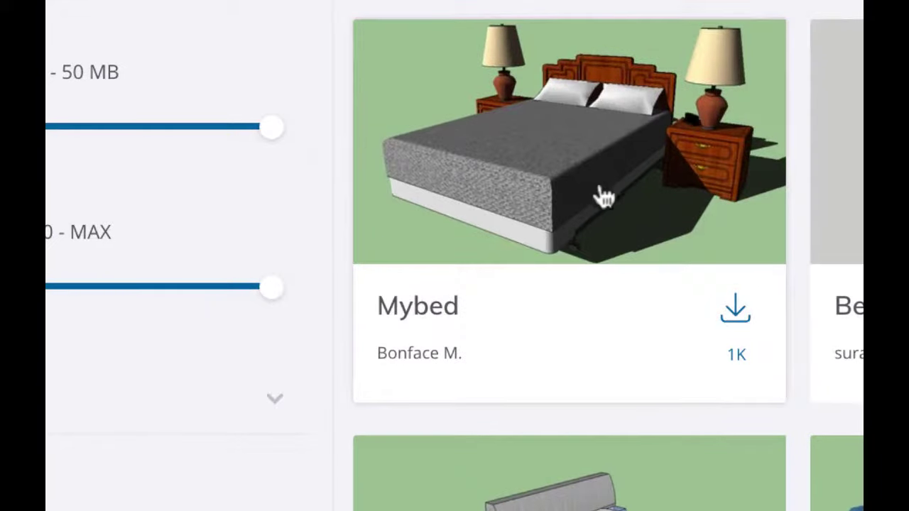
Step: Open the Mybed model, download it, and load it directly into the room model
click(615, 202)
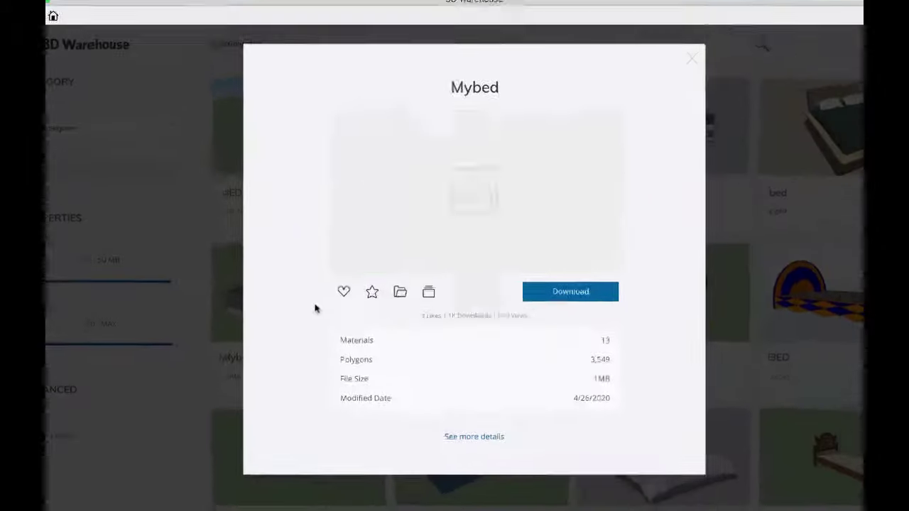
click(566, 298)
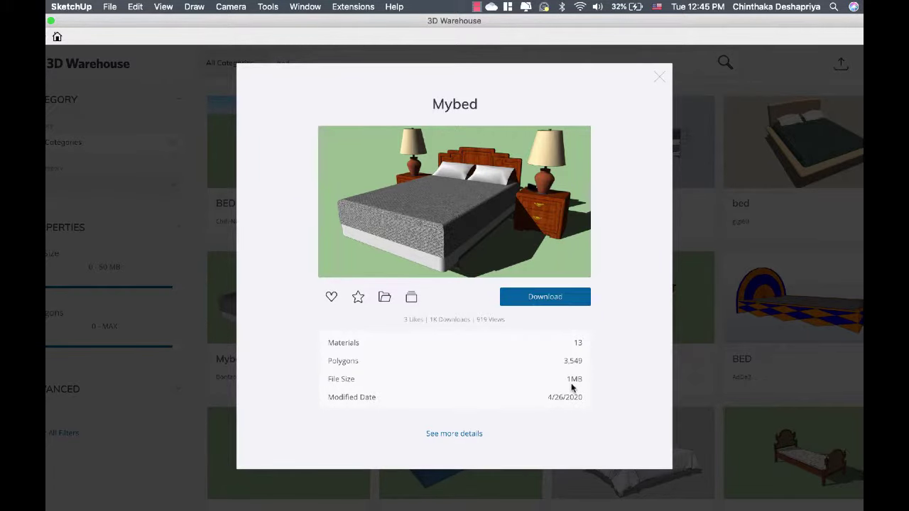
click(562, 304)
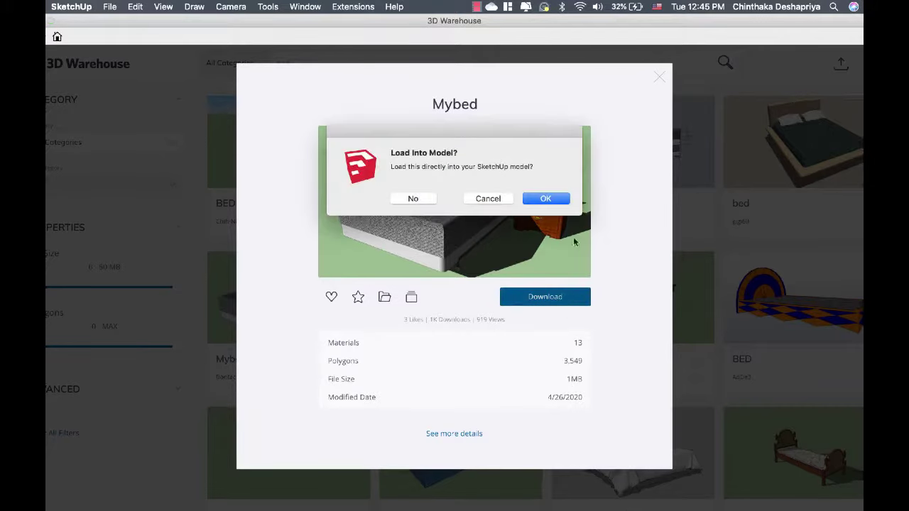
click(545, 199)
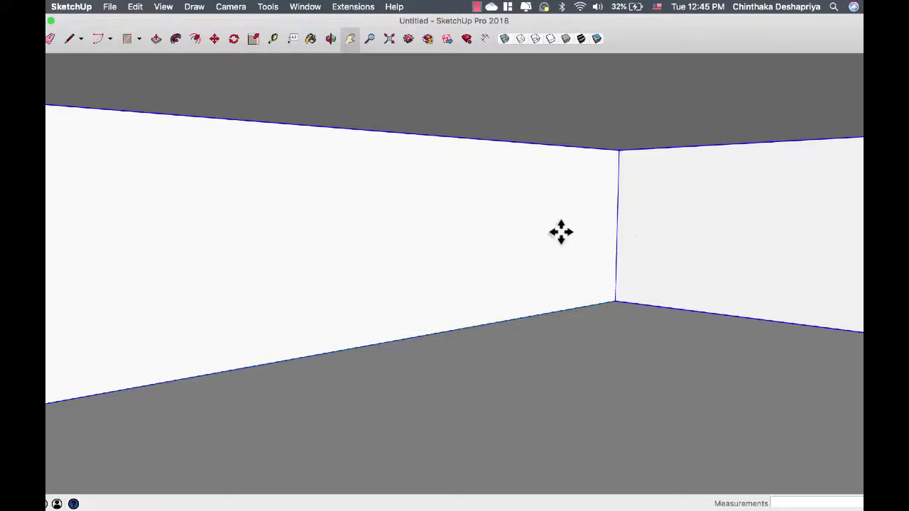
Step: Drop the Mybed set onto the room floor and orbit to a centred front view
click(430, 369)
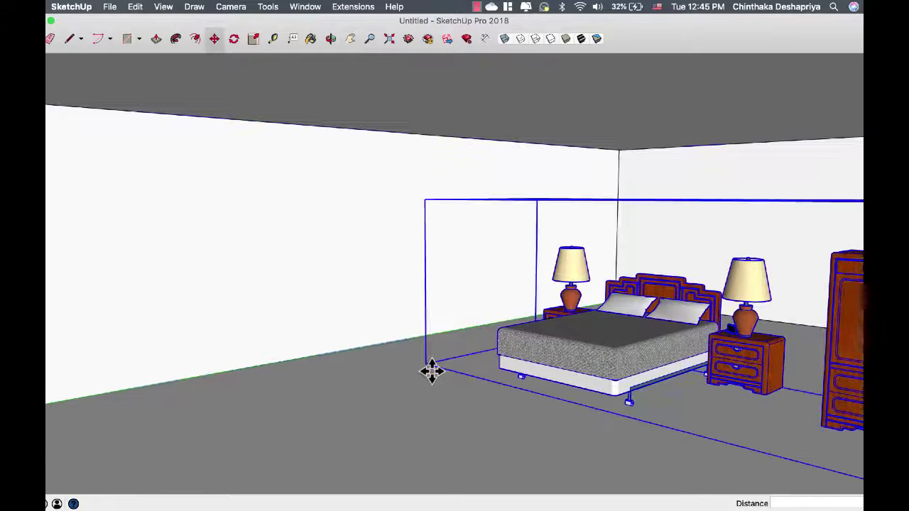
scroll(down, 3)
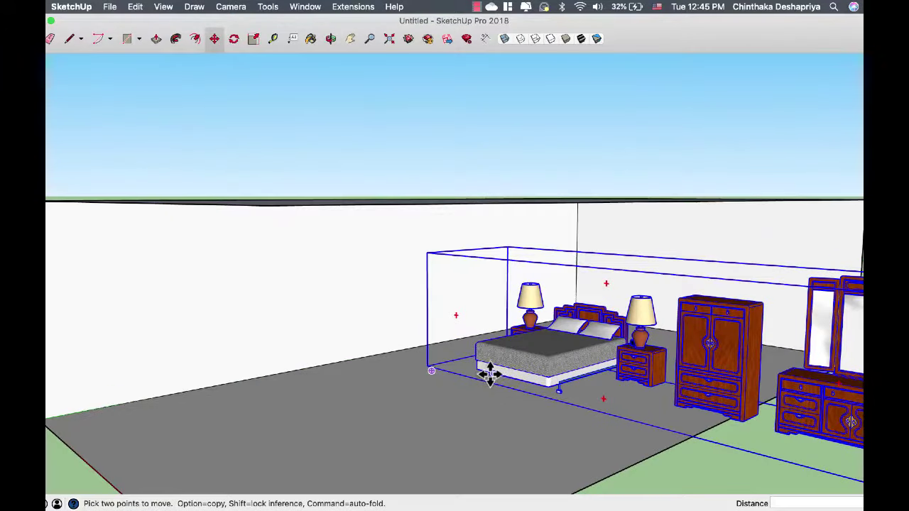
drag(460, 386, 468, 396)
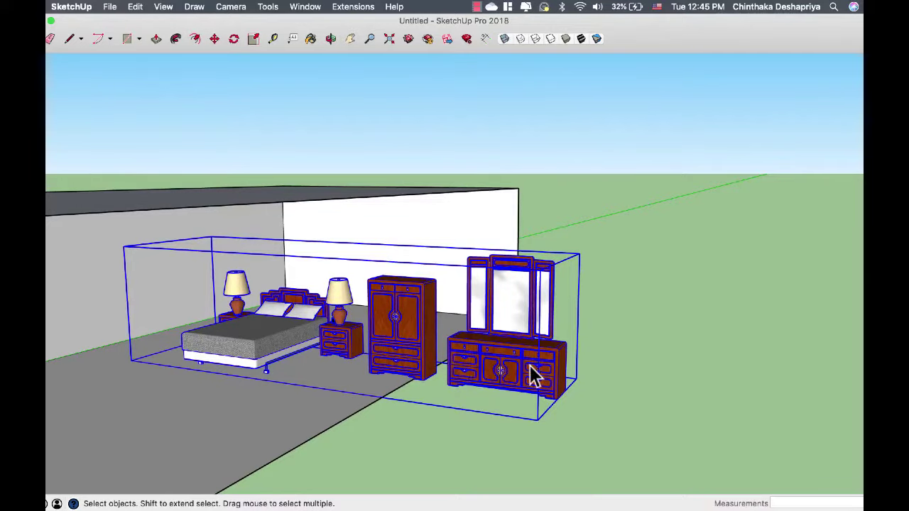
drag(436, 383, 627, 342)
drag(627, 342, 594, 357)
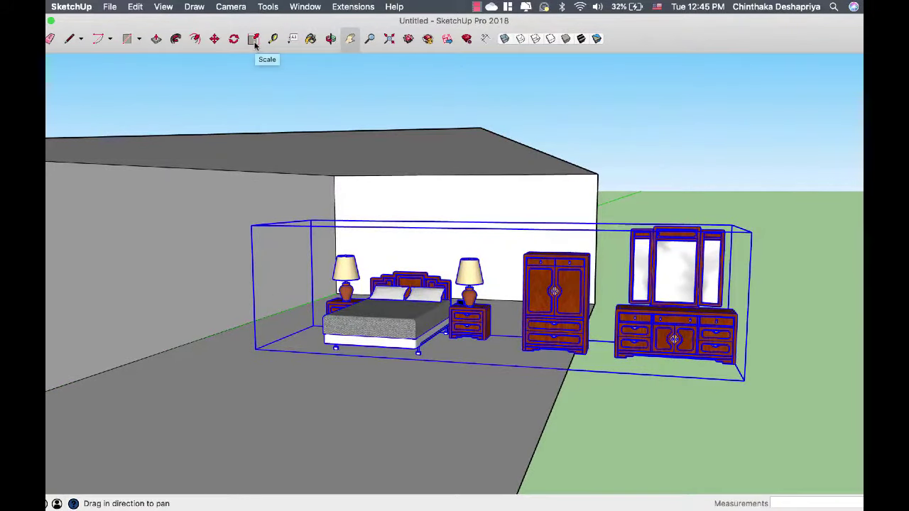
Step: Scale the bedroom set from its corner to about 1.2 times its size
click(254, 39)
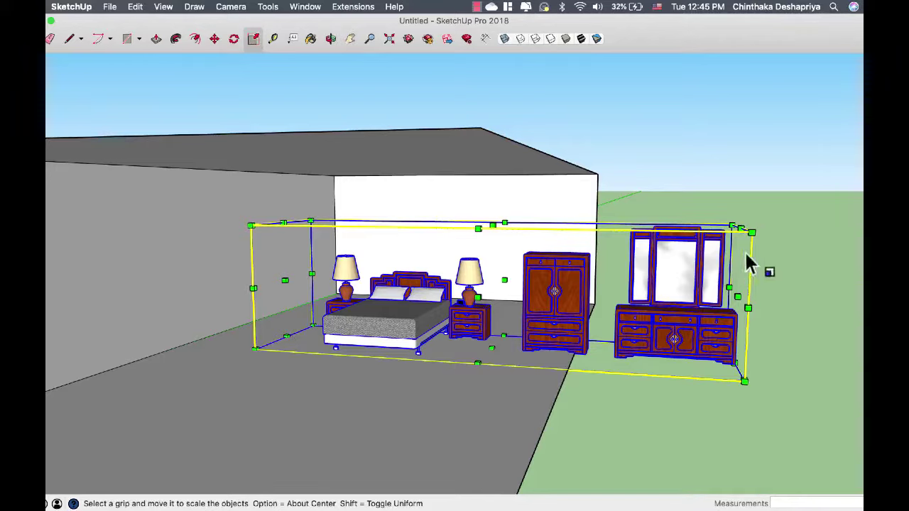
drag(751, 233, 852, 211)
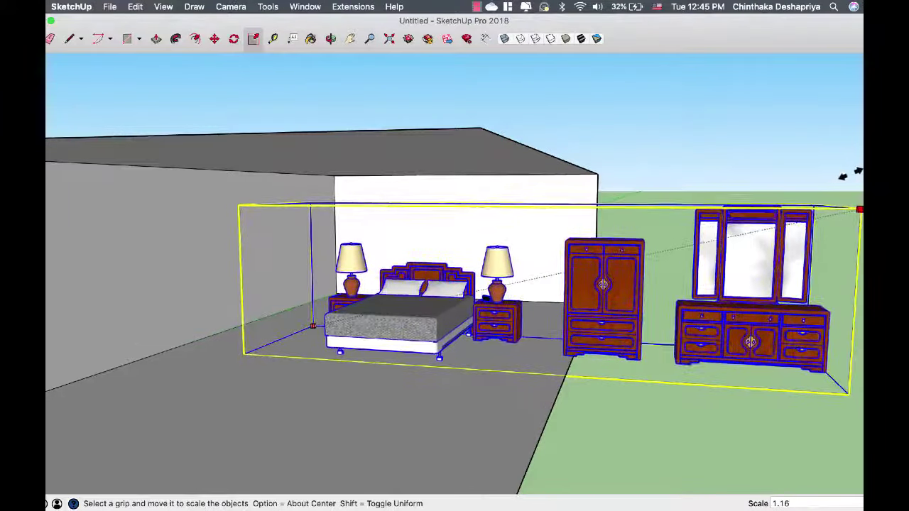
drag(846, 174, 861, 169)
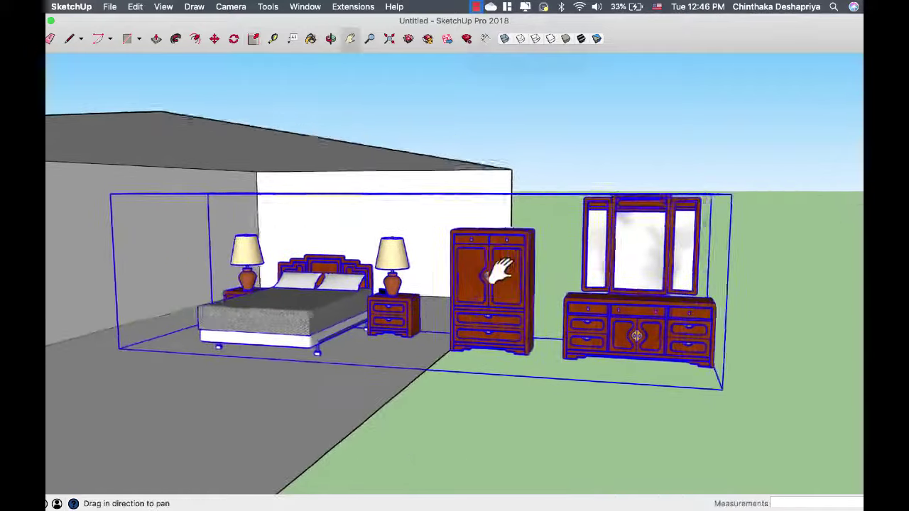
drag(637, 286, 822, 235)
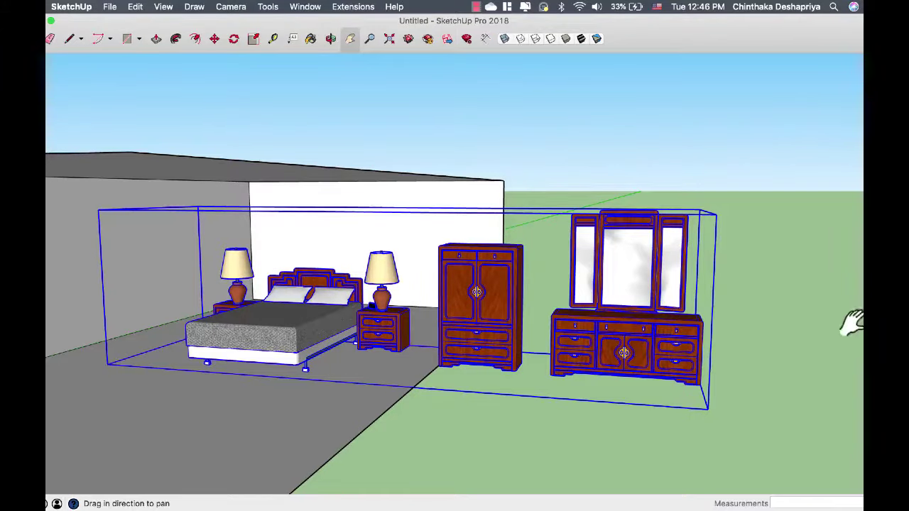
Step: Start moving the enlarged furniture group about 4" along the red axis
key(o)
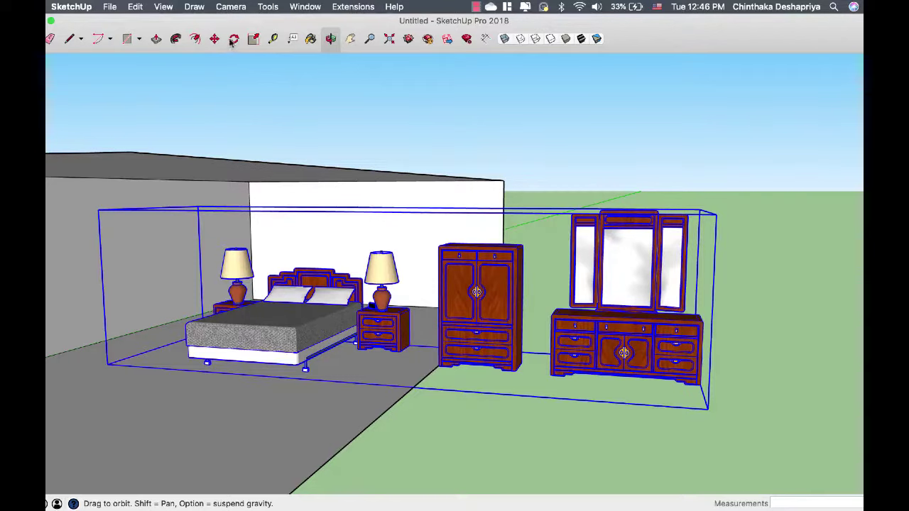
click(213, 38)
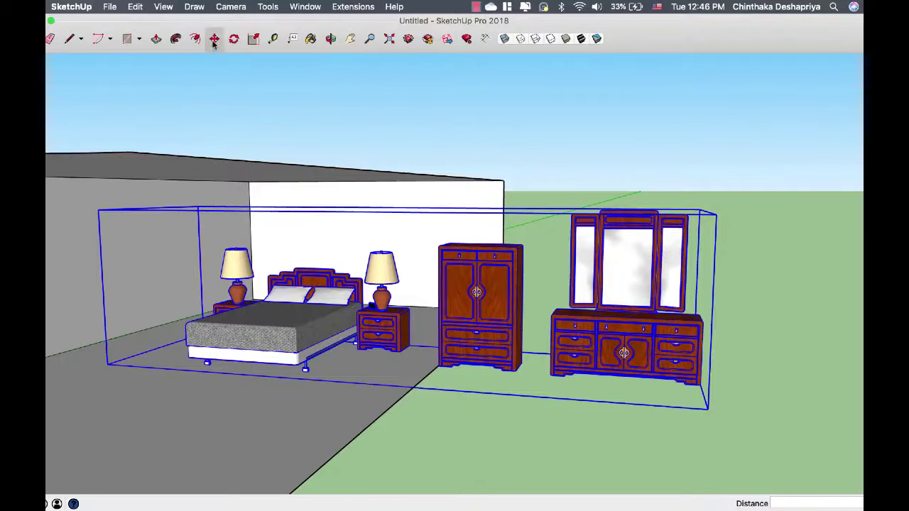
click(641, 371)
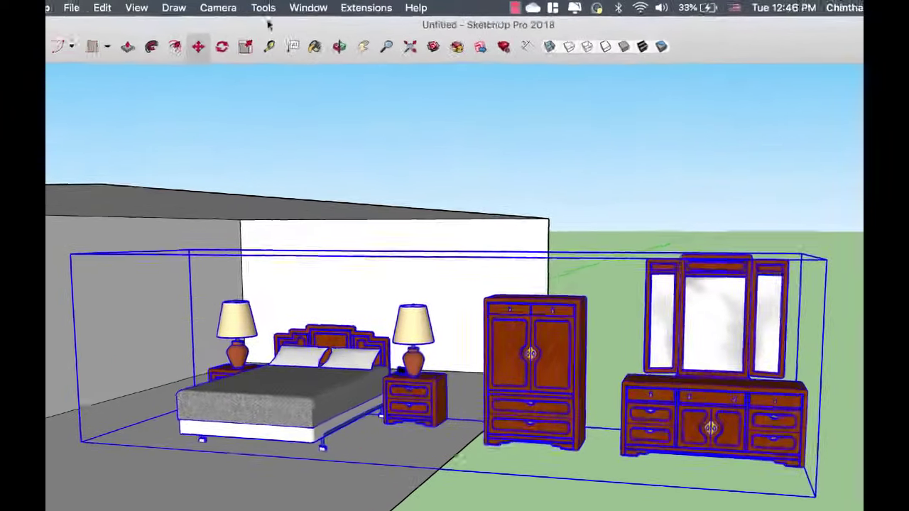
click(231, 6)
mouse_move(245, 55)
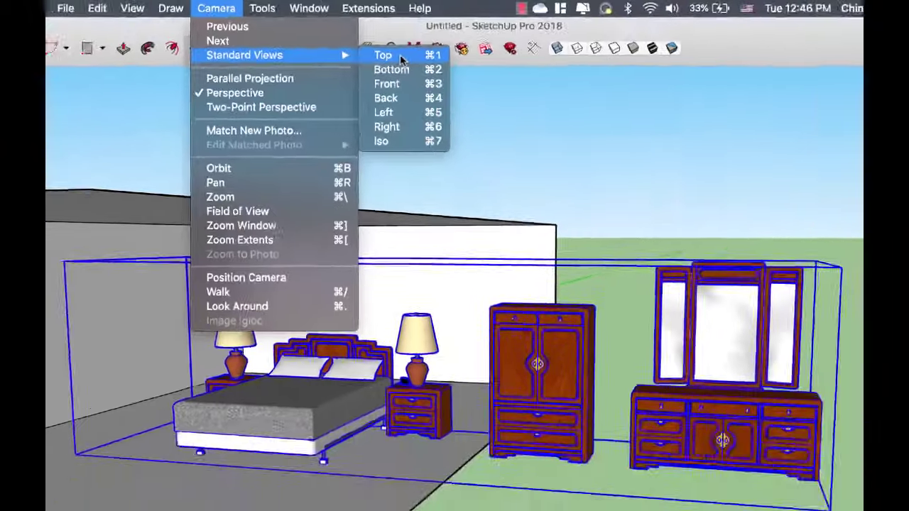
Step: Check the room from the Top and then Bottom standard views
click(379, 47)
click(231, 7)
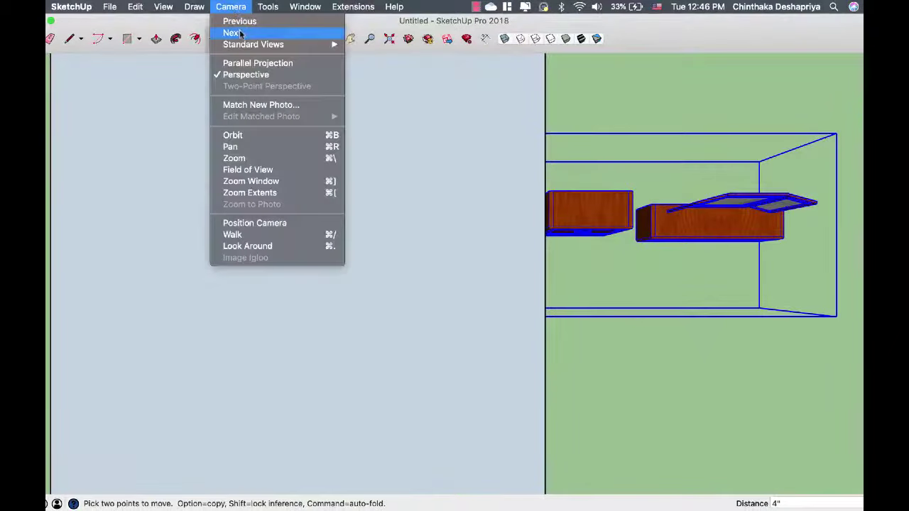
click(384, 55)
click(231, 7)
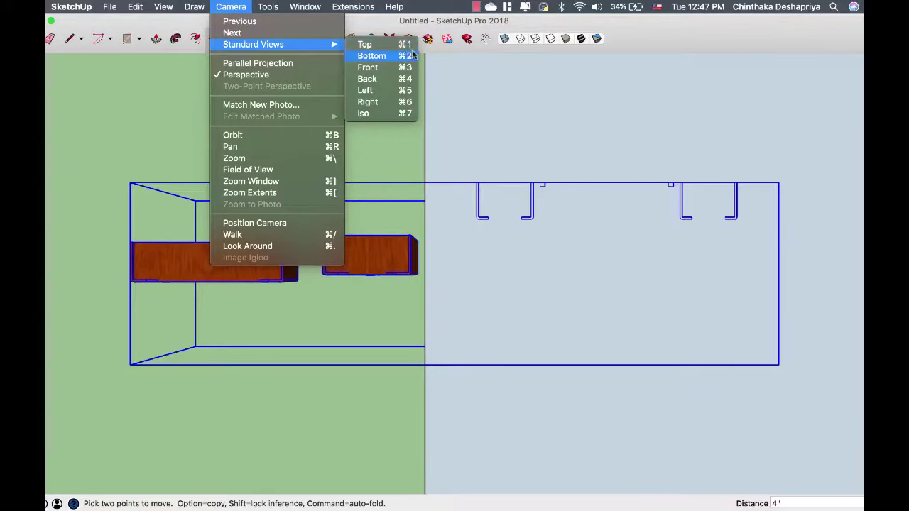
Step: Settle on a straight-on Front view of the bedroom
click(543, 133)
key(super+3)
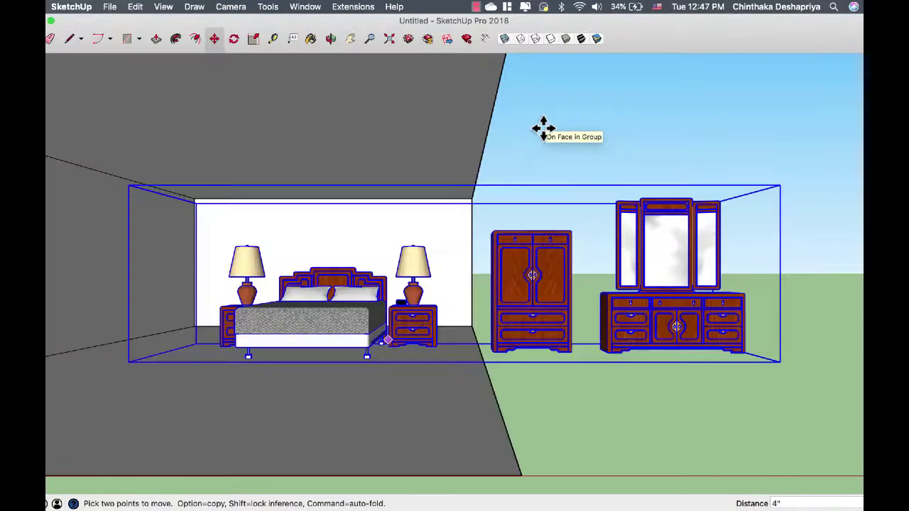
key(super+4)
key(super+3)
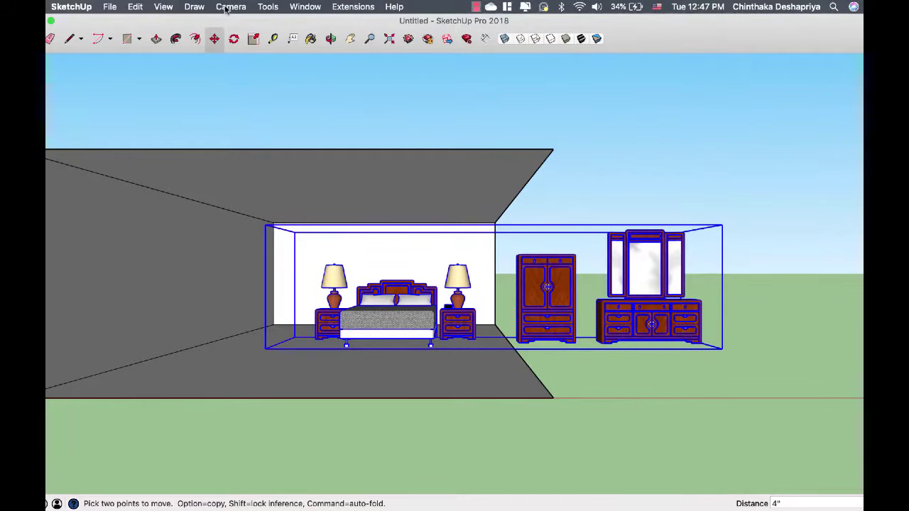
click(225, 7)
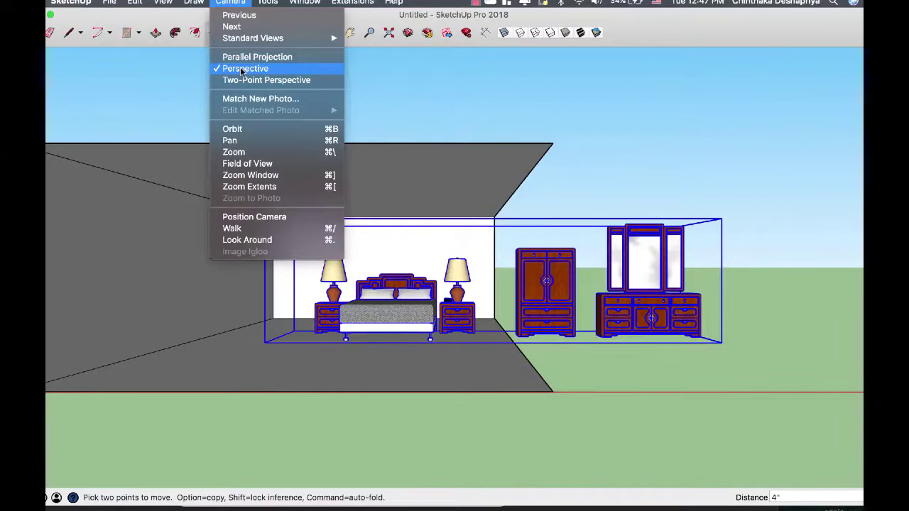
Step: Switch the front view to parallel projection
click(241, 69)
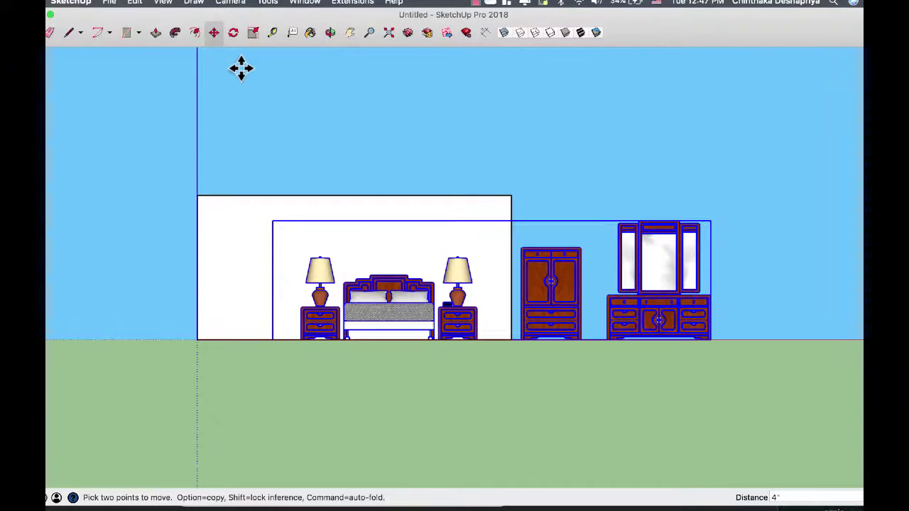
scroll(up, 3)
scroll(up, 3)
scroll(down, 3)
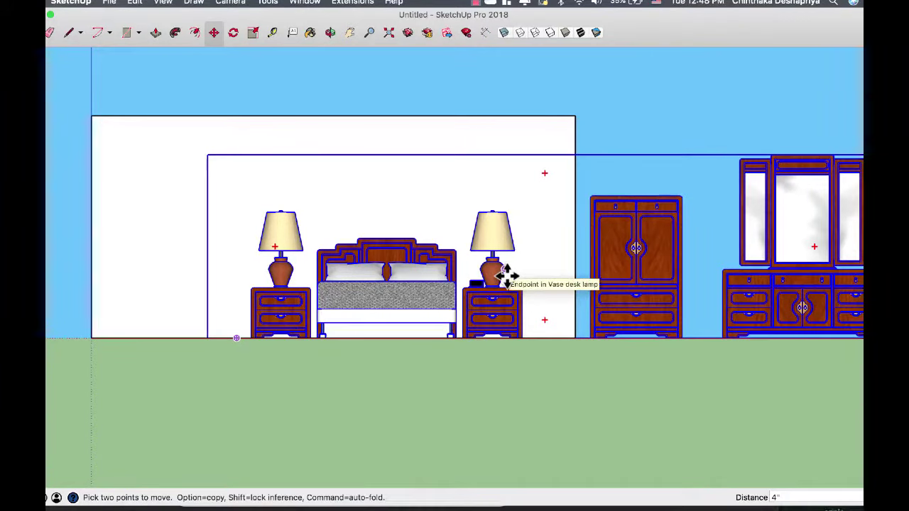
Step: Move the furniture group 1' 6 11/16" left along the red axis
click(214, 33)
click(659, 253)
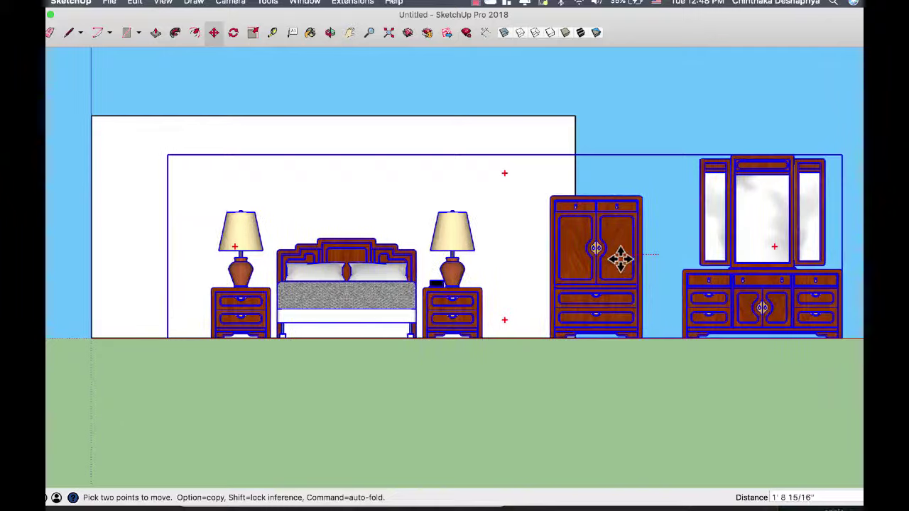
click(624, 260)
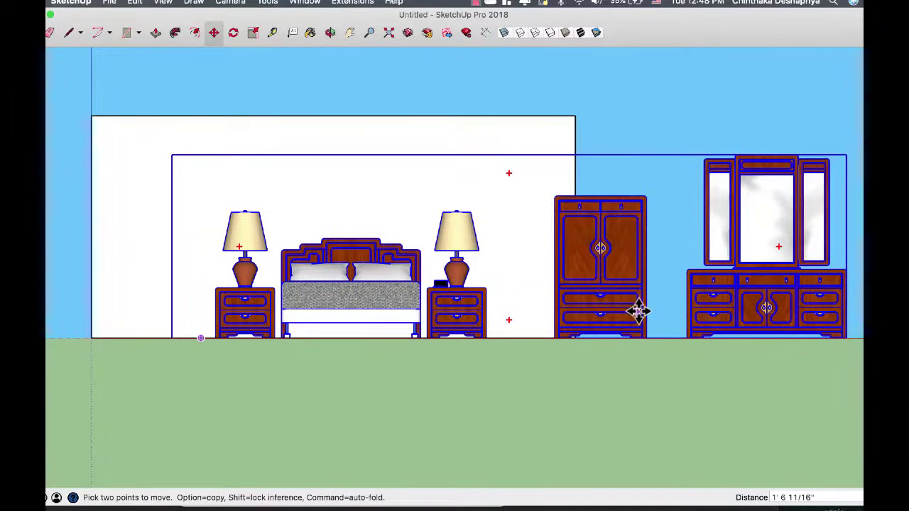
click(230, 2)
mouse_move(253, 38)
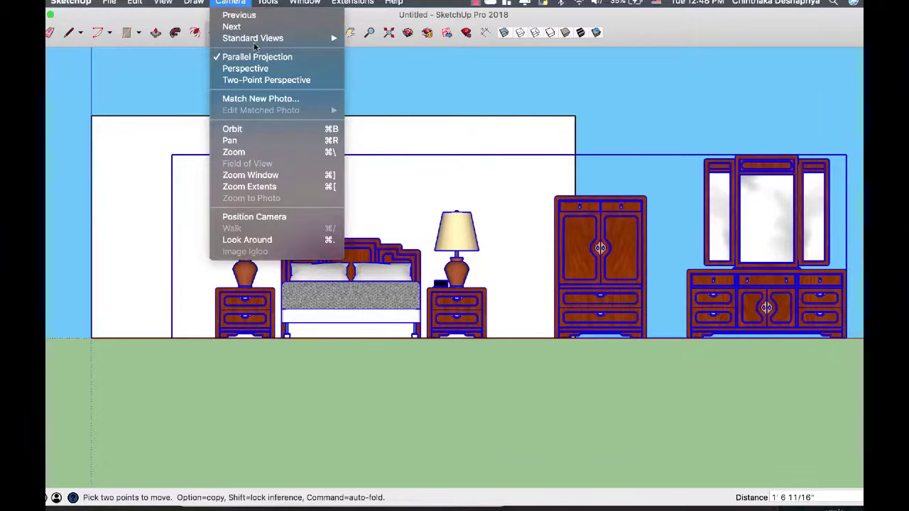
Step: View the room from the left standard view, then the right
click(396, 83)
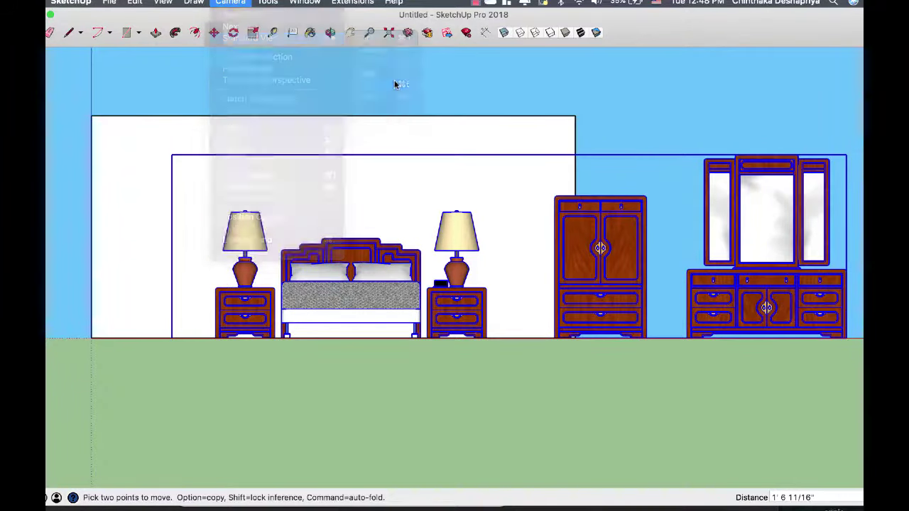
click(230, 2)
mouse_move(252, 37)
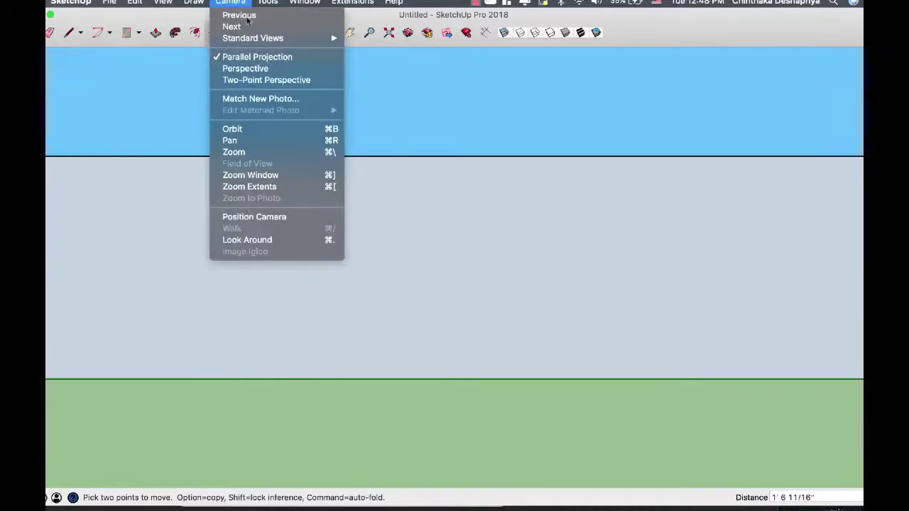
click(397, 96)
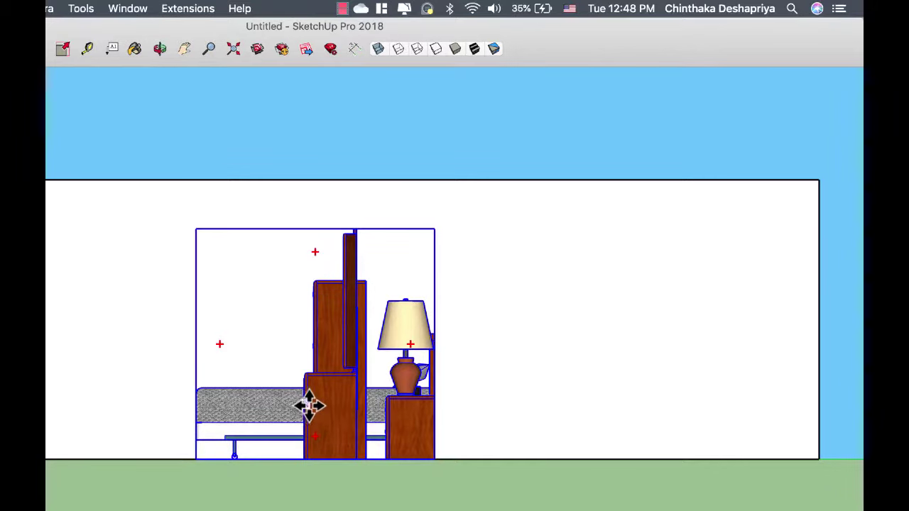
Step: Slide the furniture group 13' along the green axis and return to perspective
drag(313, 404, 751, 320)
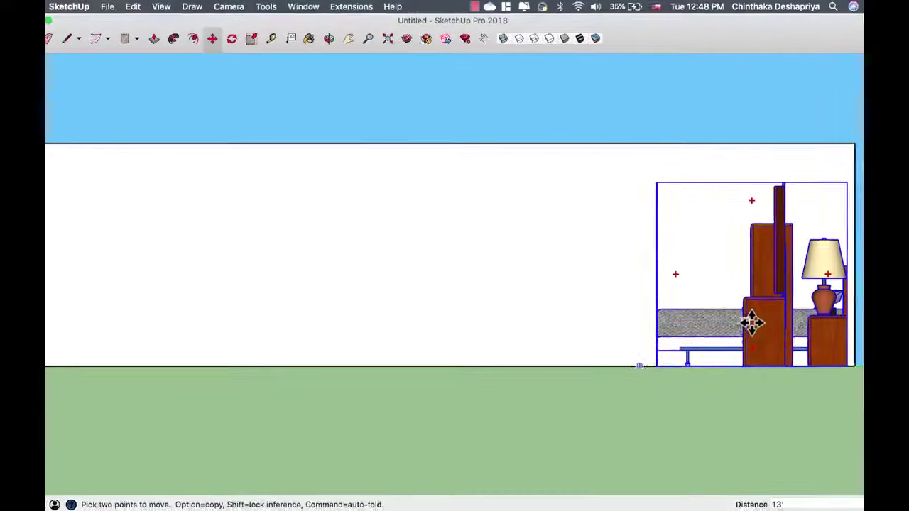
click(193, 6)
mouse_move(229, 7)
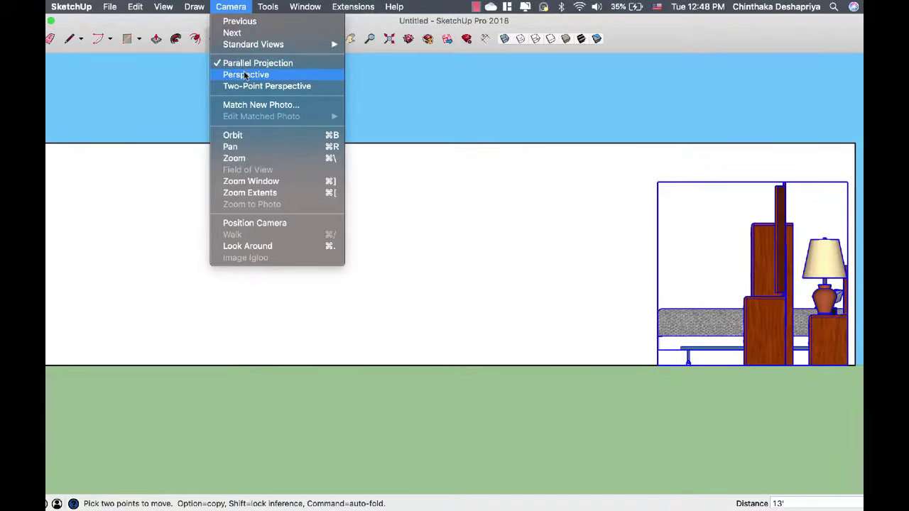
click(245, 71)
Step: Restore perspective, then orbit, zoom and pan to bring the wardrobe and mirrored dresser into view
click(231, 7)
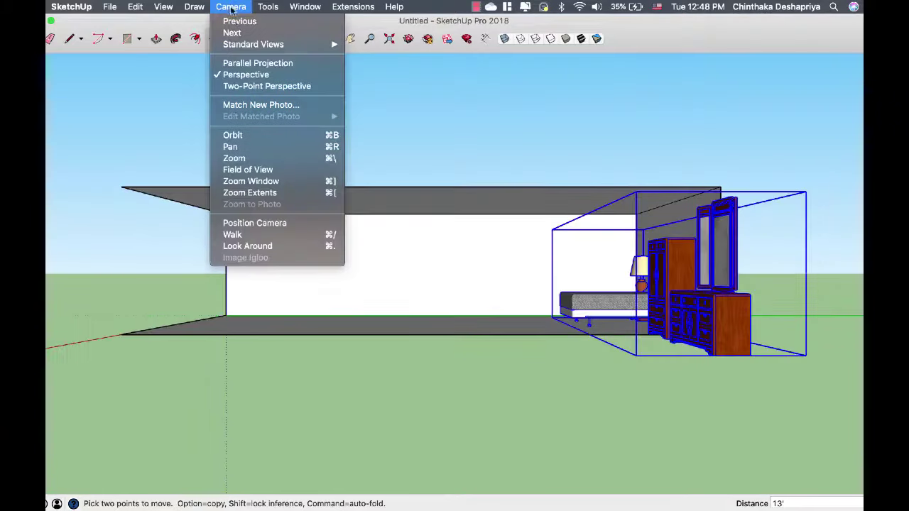
click(432, 369)
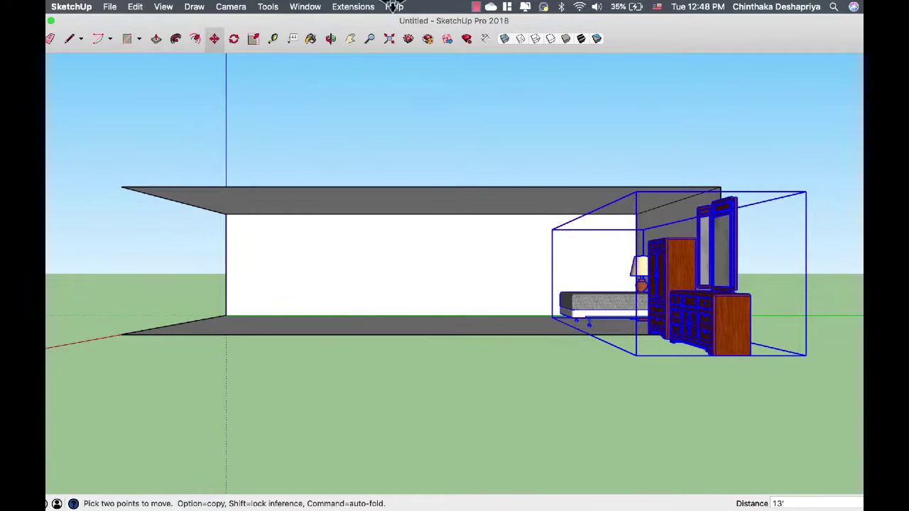
click(330, 40)
drag(512, 353, 514, 288)
scroll(up, 3)
drag(513, 239, 489, 342)
scroll(up, 3)
scroll(up, 3)
drag(493, 310, 507, 319)
scroll(down, 3)
scroll(down, 3)
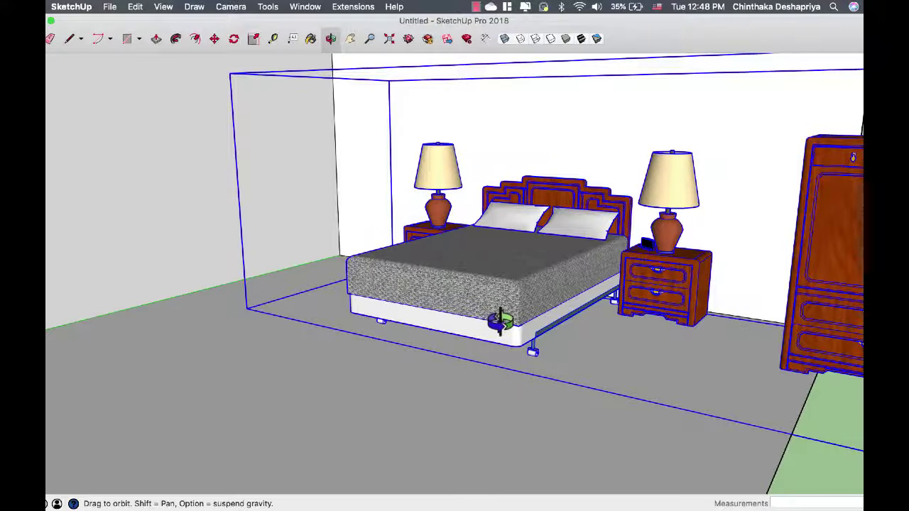
scroll(down, 3)
scroll(down, 3)
drag(642, 339, 462, 341)
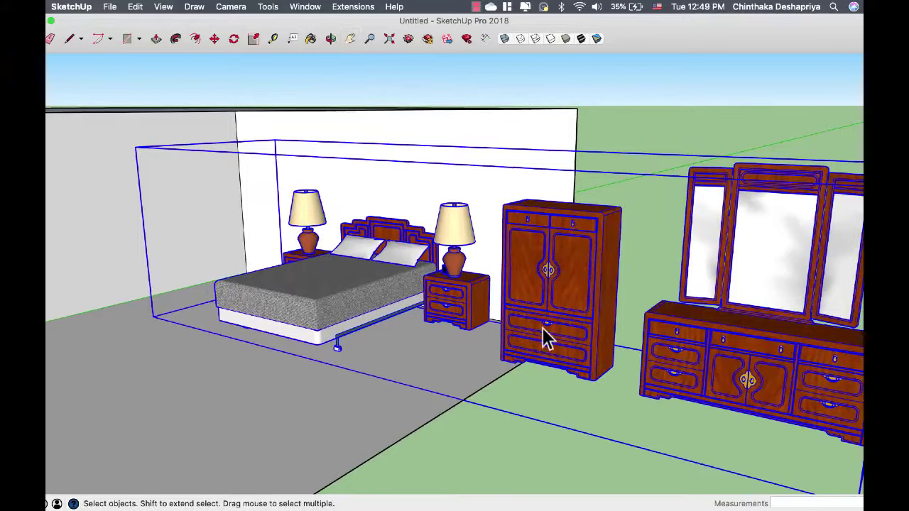
Step: Explode the furniture group into separate pieces
right_click(563, 326)
click(529, 464)
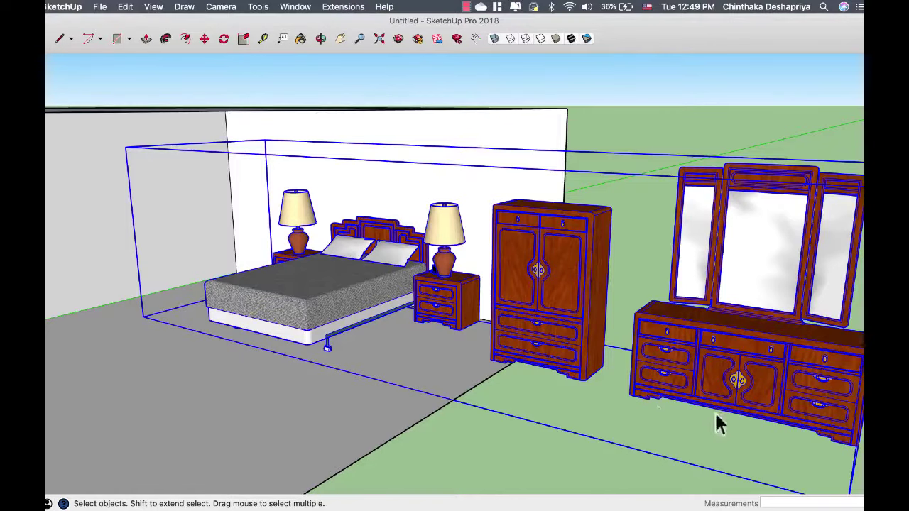
right_click(554, 280)
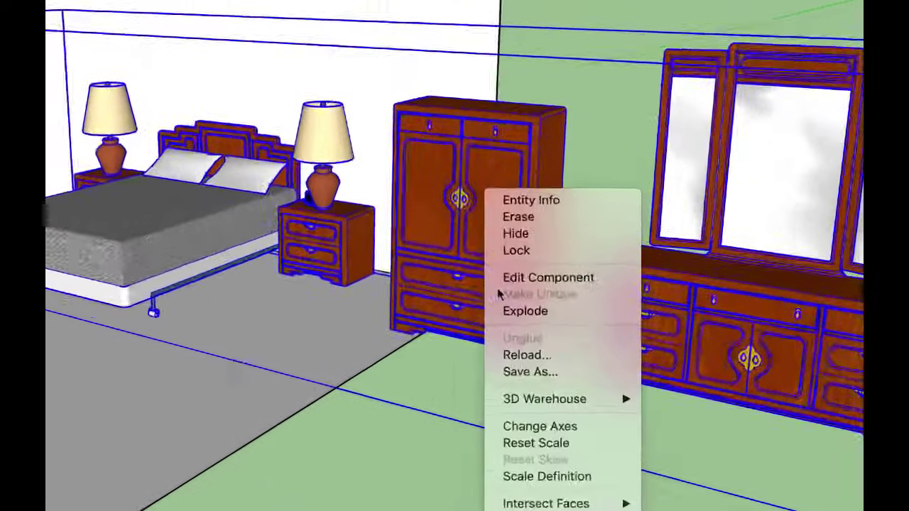
click(469, 298)
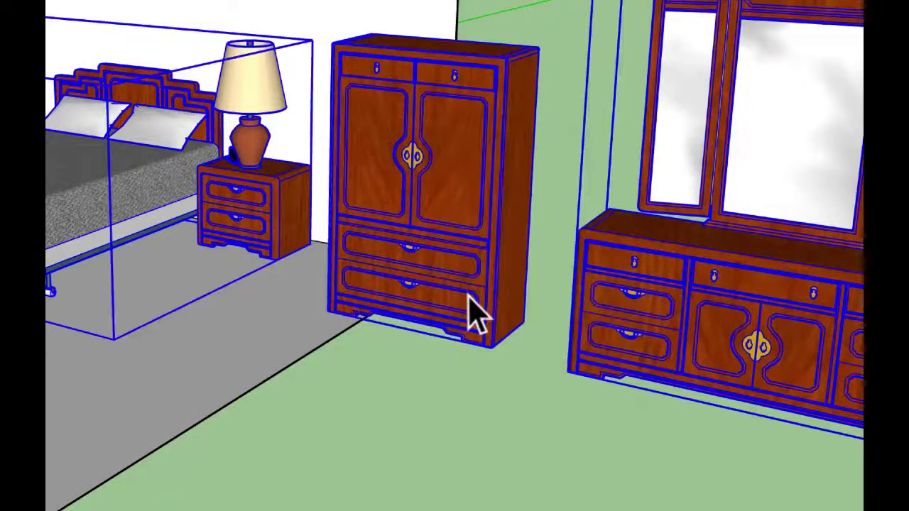
click(550, 433)
Step: Select the wardrobe and mirrored dresser and make them one group
click(595, 335)
click(741, 365)
click(591, 342)
click(758, 370)
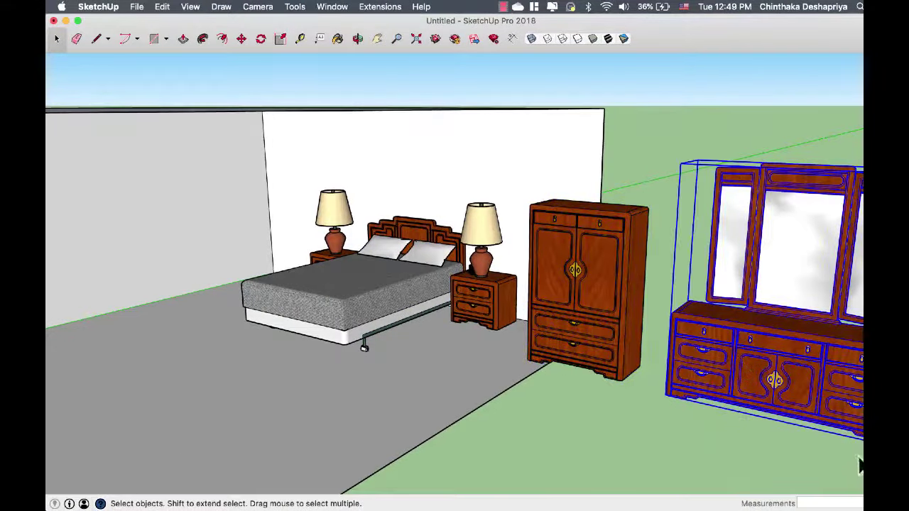
drag(625, 279, 625, 279)
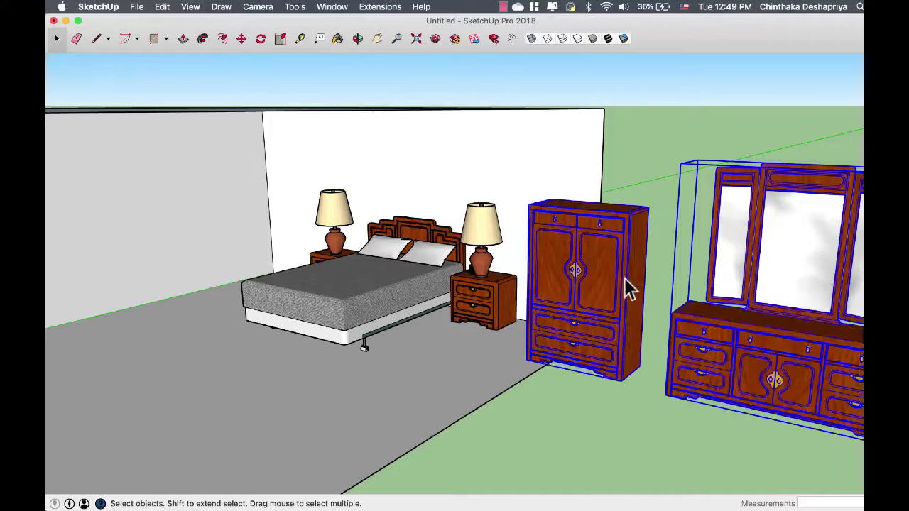
right_click(625, 279)
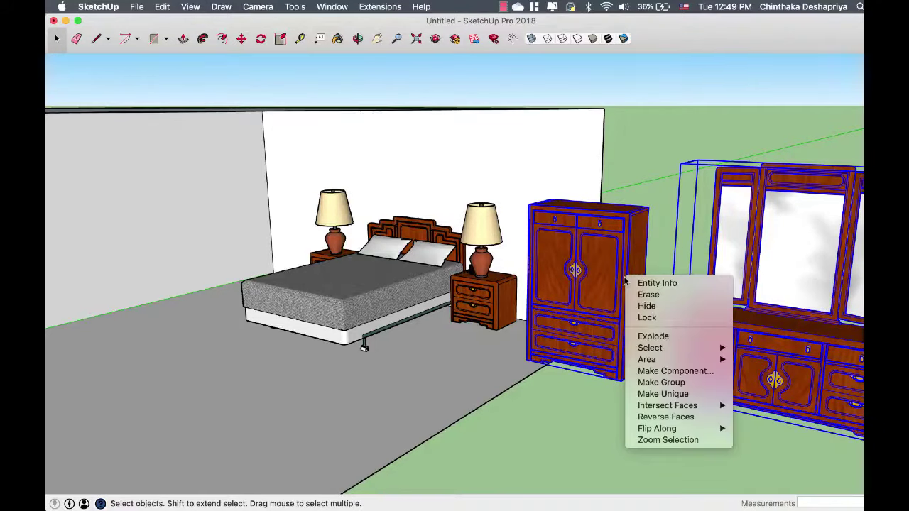
right_click(597, 267)
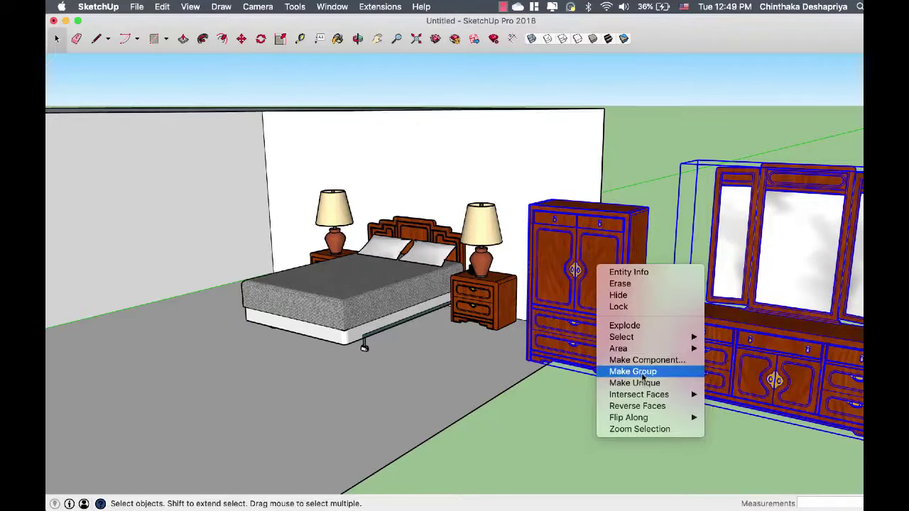
click(643, 372)
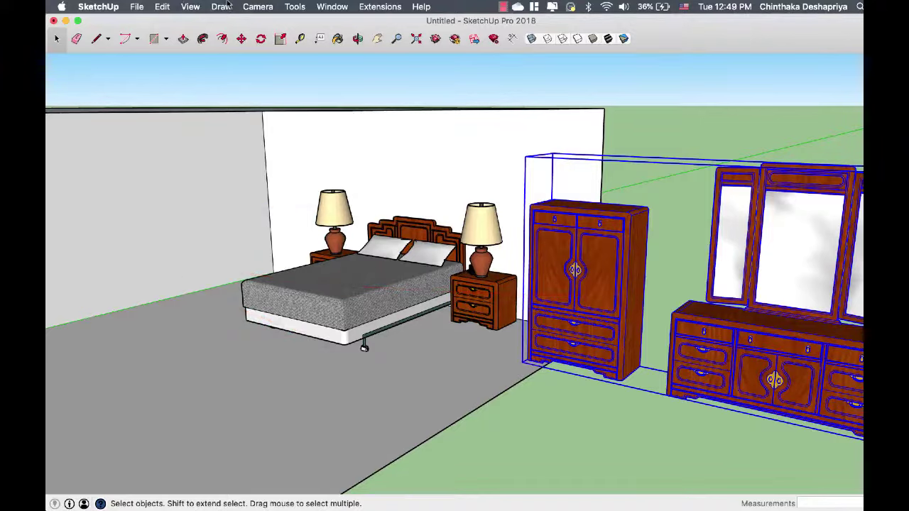
Step: Switch to the right side view in parallel projection
click(240, 6)
mouse_move(280, 44)
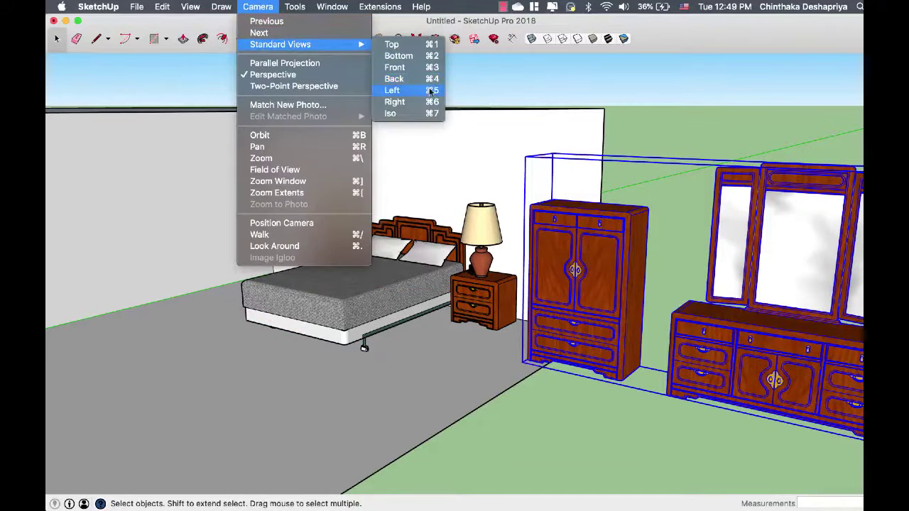
click(395, 102)
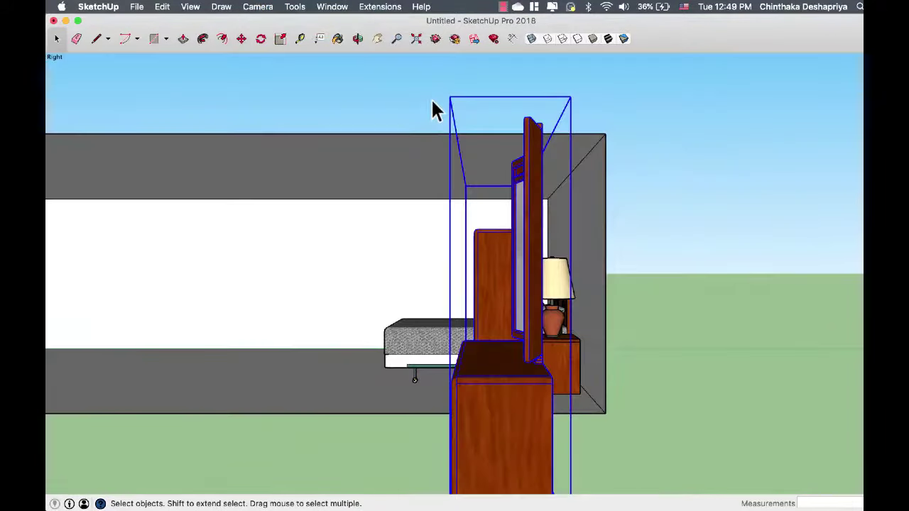
click(220, 6)
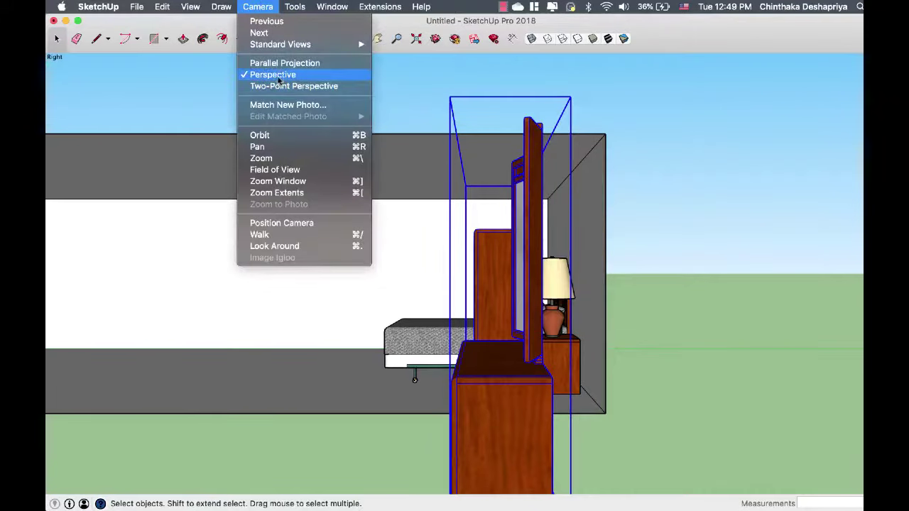
click(278, 74)
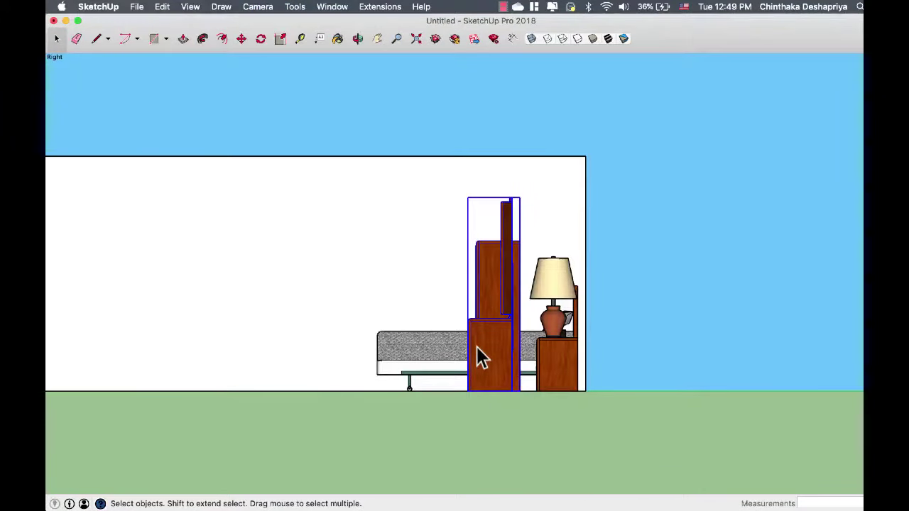
Step: Move the wardrobe-and-dresser group 9' 8 9/16" left, away from the bed
key(m)
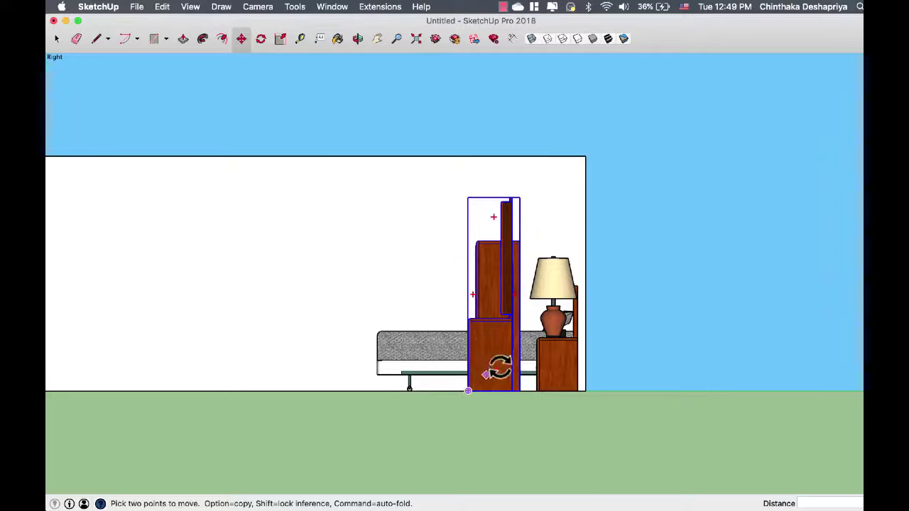
click(492, 360)
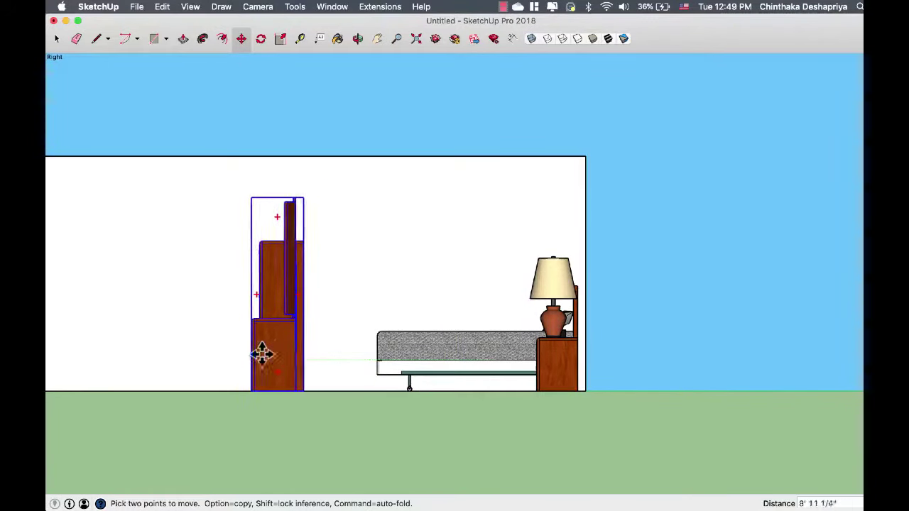
click(260, 351)
click(258, 7)
mouse_move(280, 44)
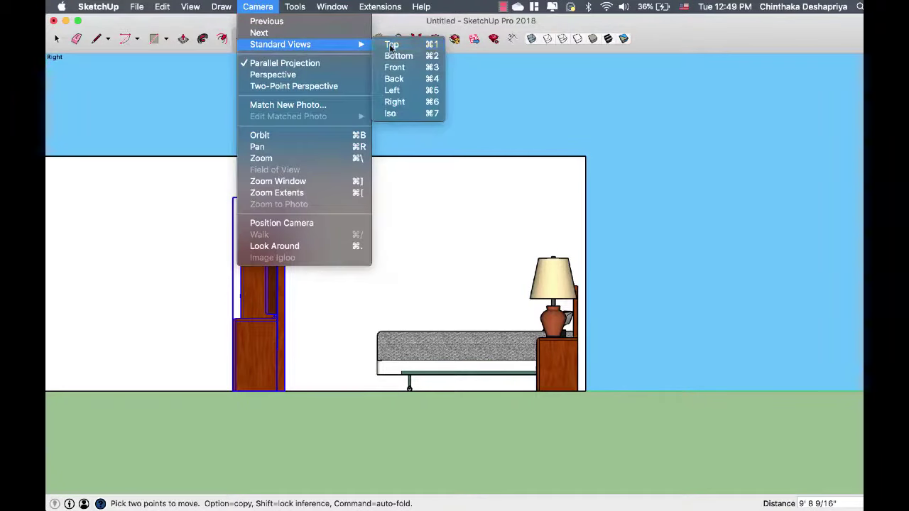
Step: Switch to the top view and pan toward the furniture group
click(391, 45)
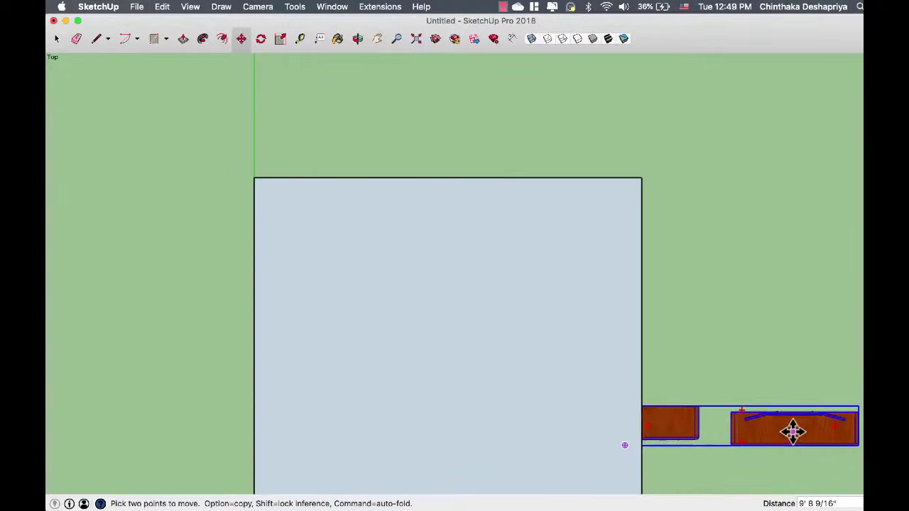
drag(793, 430, 601, 235)
key(space)
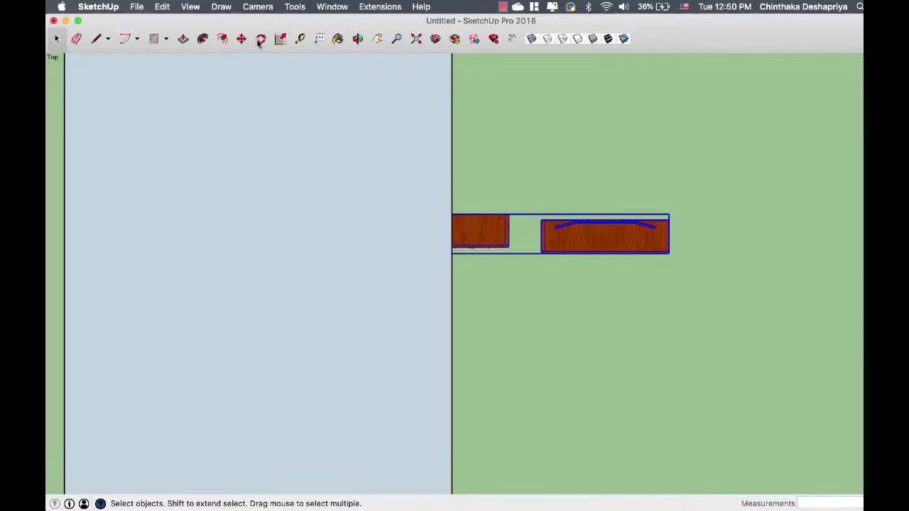
Step: Rotate the wardrobe-and-dresser group exactly 90° to run parallel to the wall
click(241, 39)
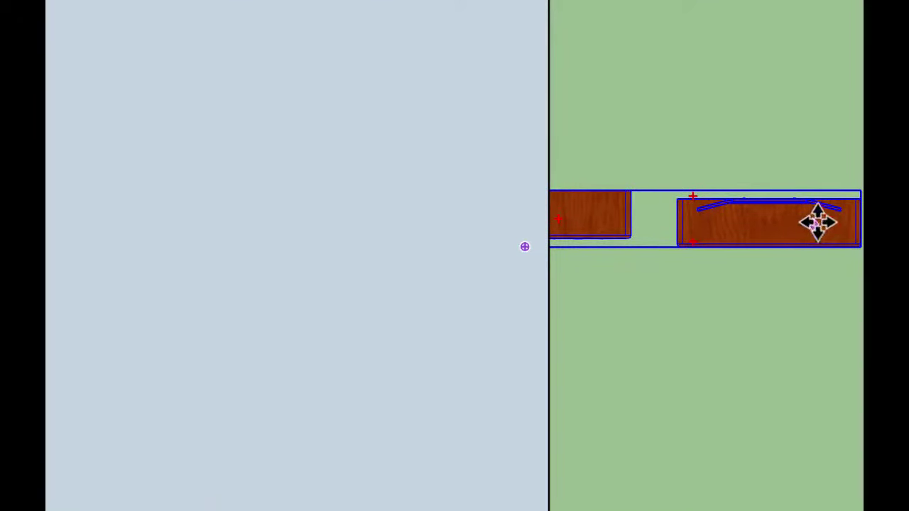
drag(829, 221, 454, 28)
click(749, 495)
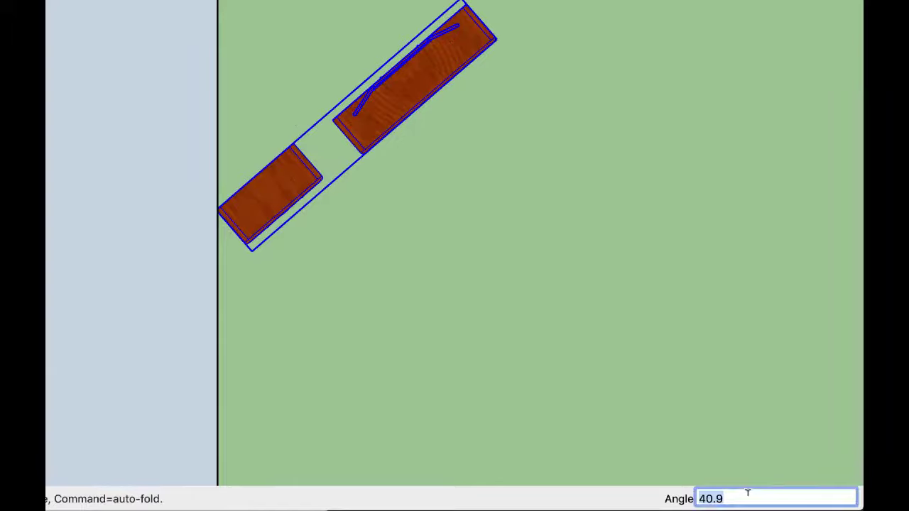
text(90)
key(Return)
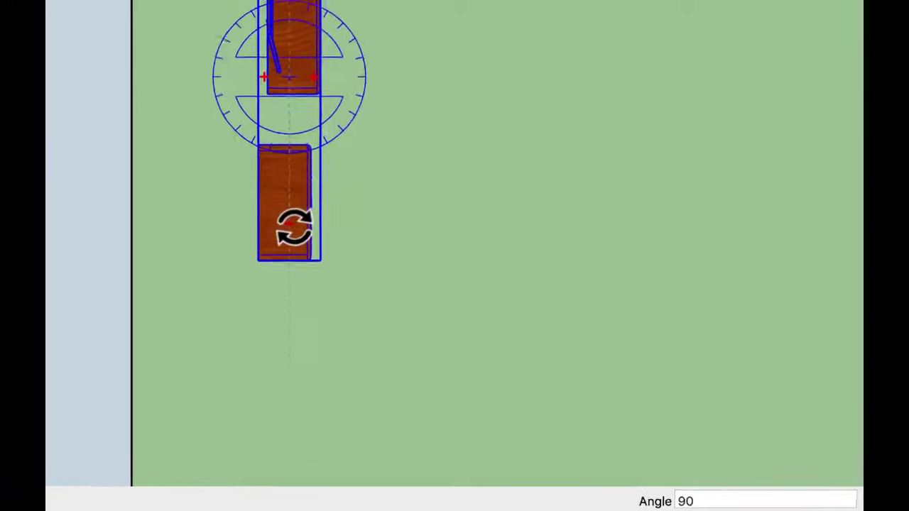
click(230, 7)
mouse_move(253, 44)
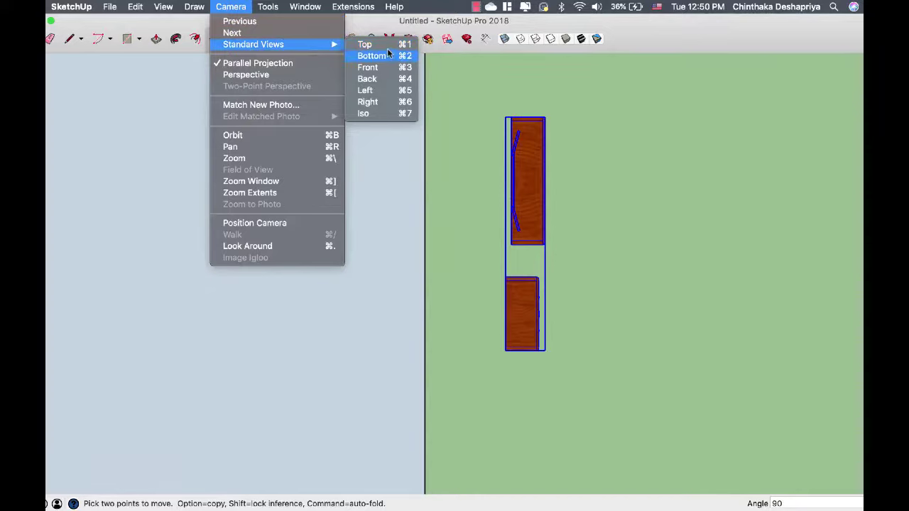
Step: In the front view, place the wardrobe group against the left wall
click(384, 71)
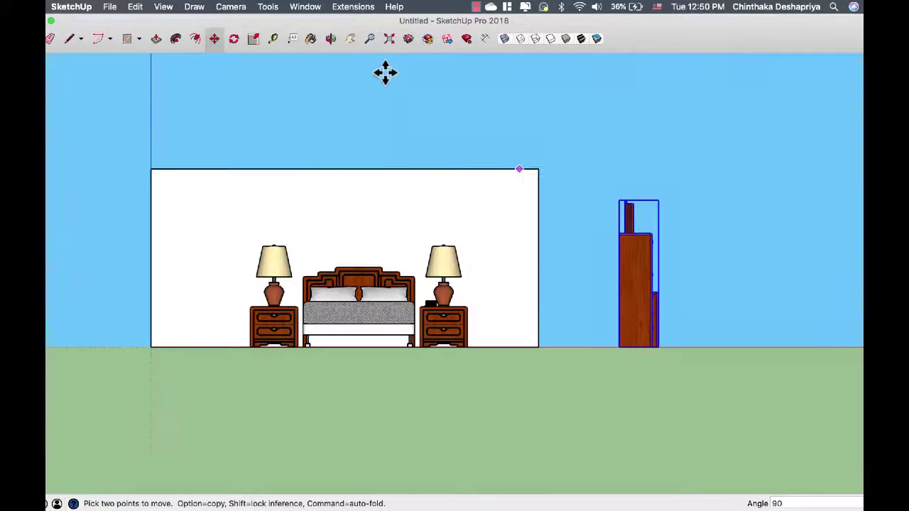
click(645, 305)
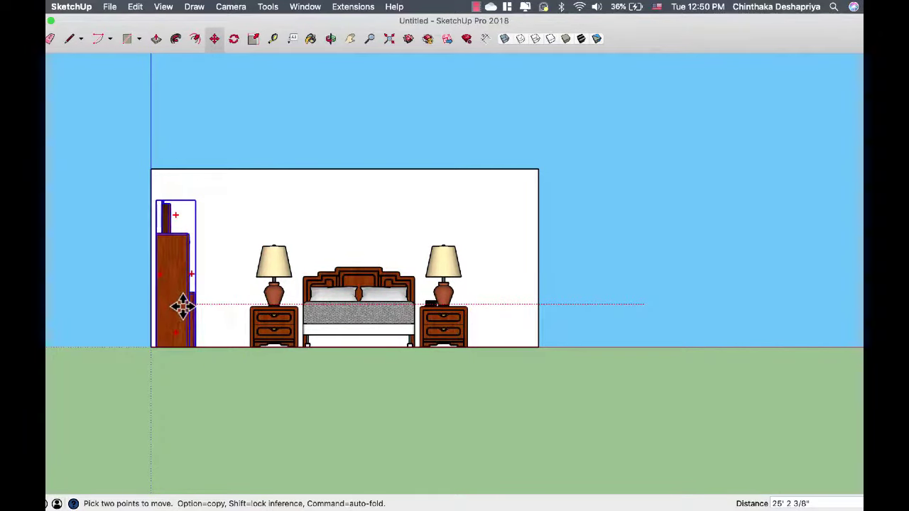
click(183, 305)
key(space)
Step: Shift the bed and nightstands group slightly left along the red axis
click(350, 315)
key(m)
click(378, 311)
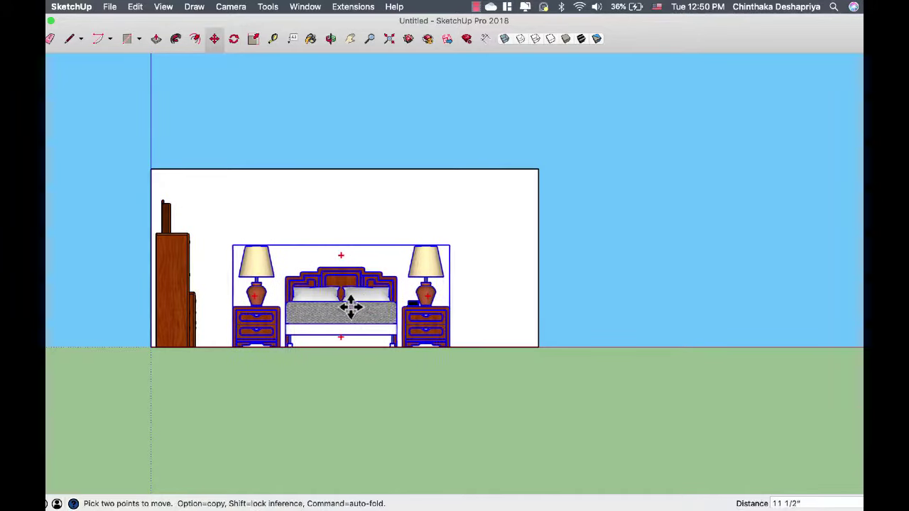
click(348, 306)
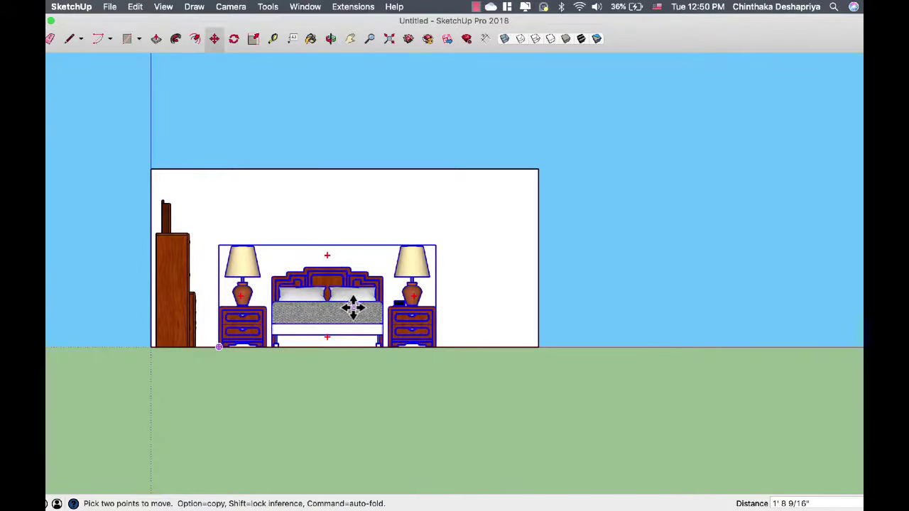
click(355, 306)
click(348, 307)
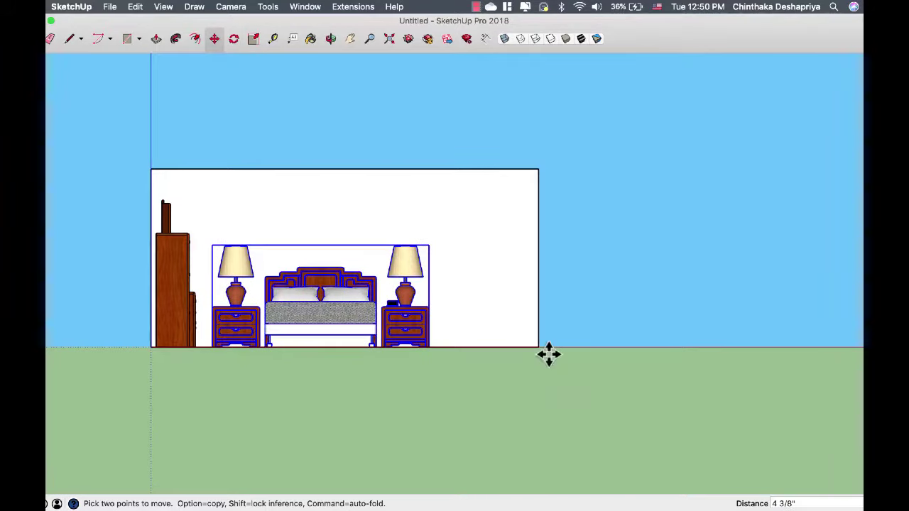
scroll(up, 3)
scroll(down, 3)
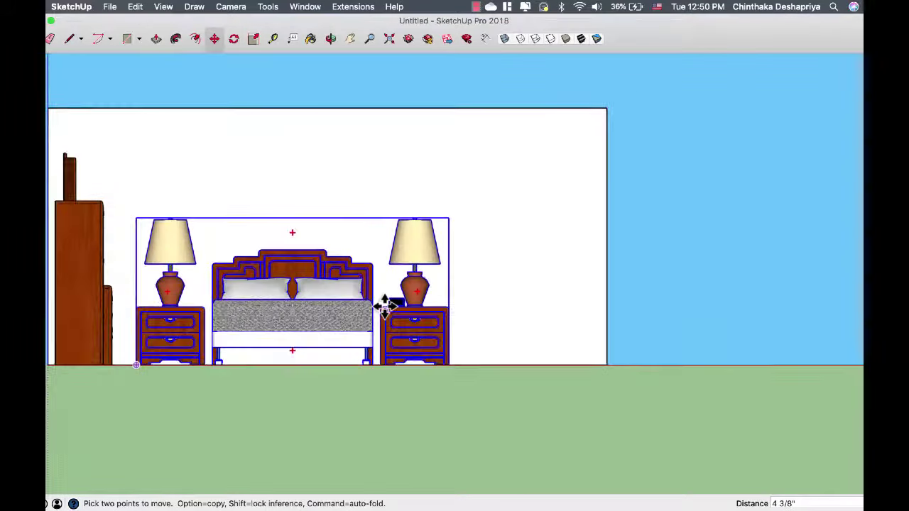
click(267, 6)
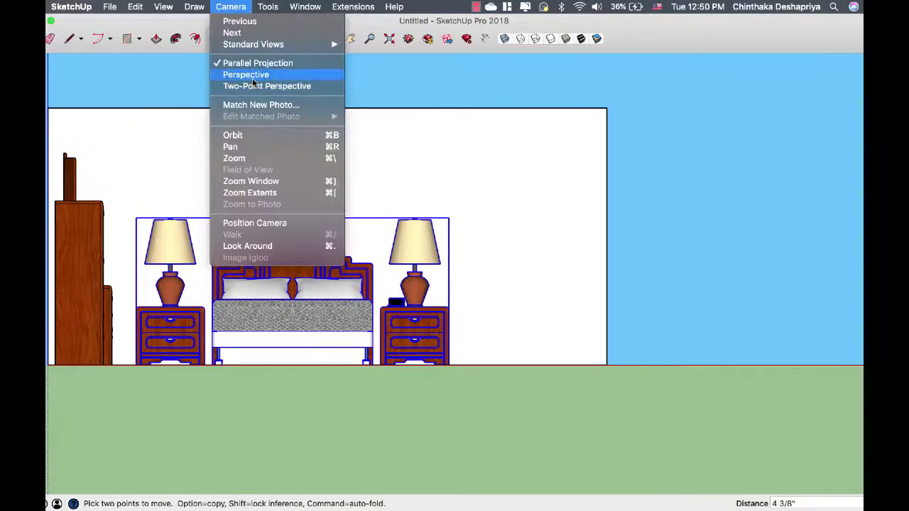
Step: Return to perspective and orbit, zoom and pan to frame the dresser, wardrobe and bed at an angle
click(478, 401)
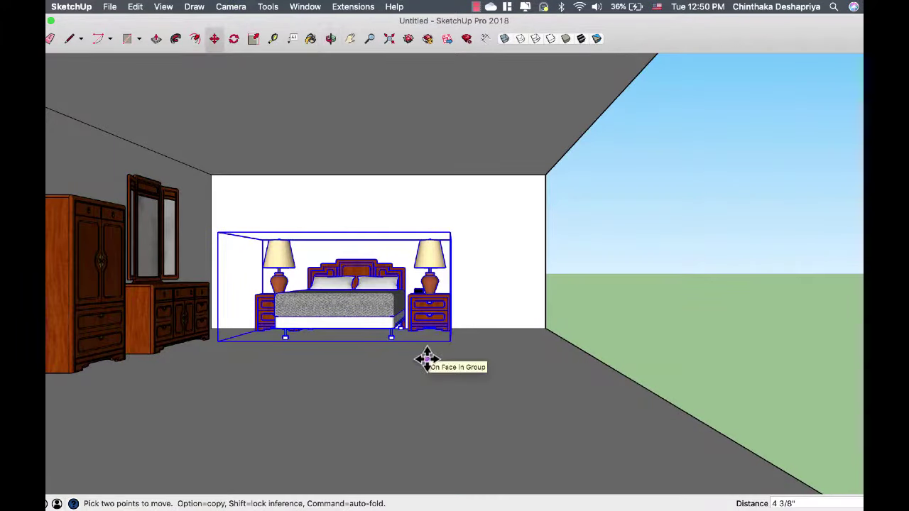
key(o)
drag(442, 345, 245, 328)
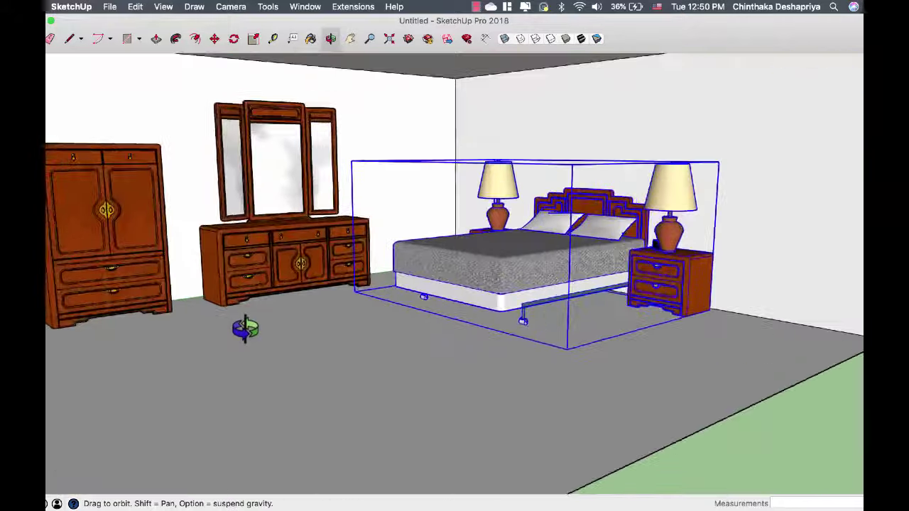
scroll(up, 3)
drag(319, 282, 249, 353)
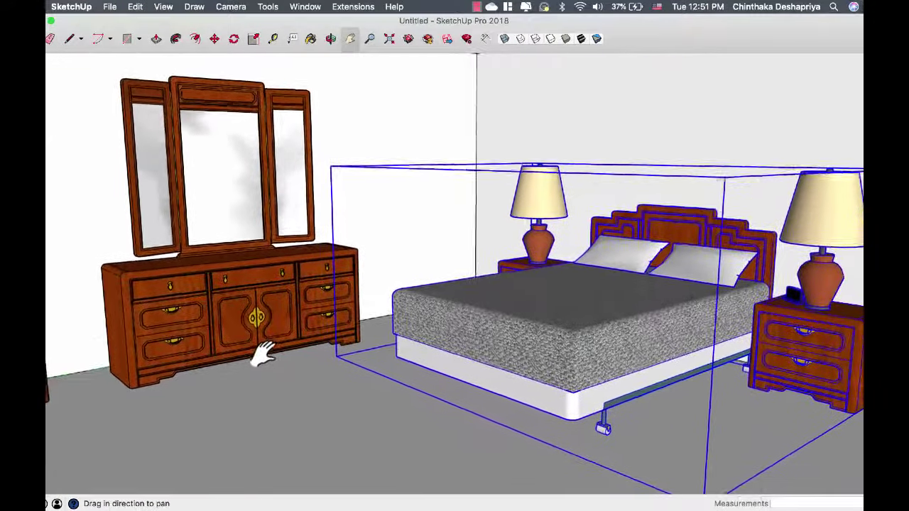
scroll(down, 3)
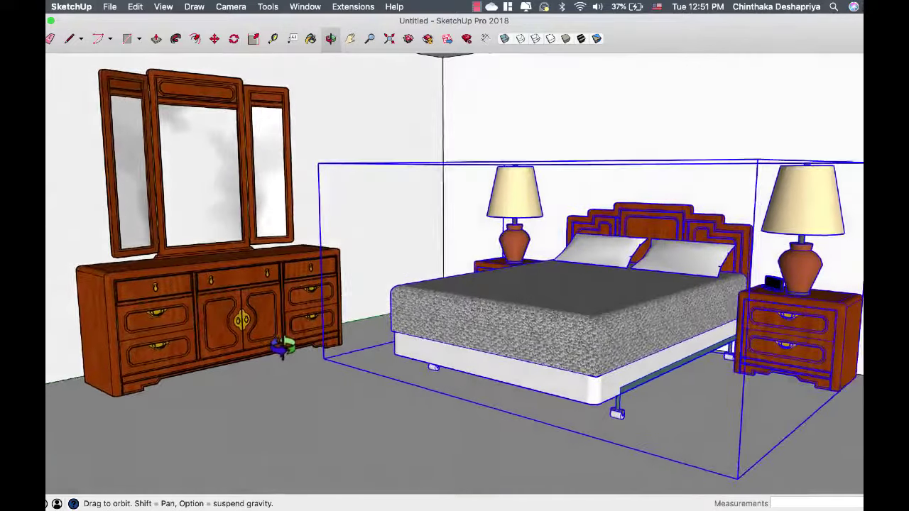
scroll(down, 3)
drag(269, 347, 282, 319)
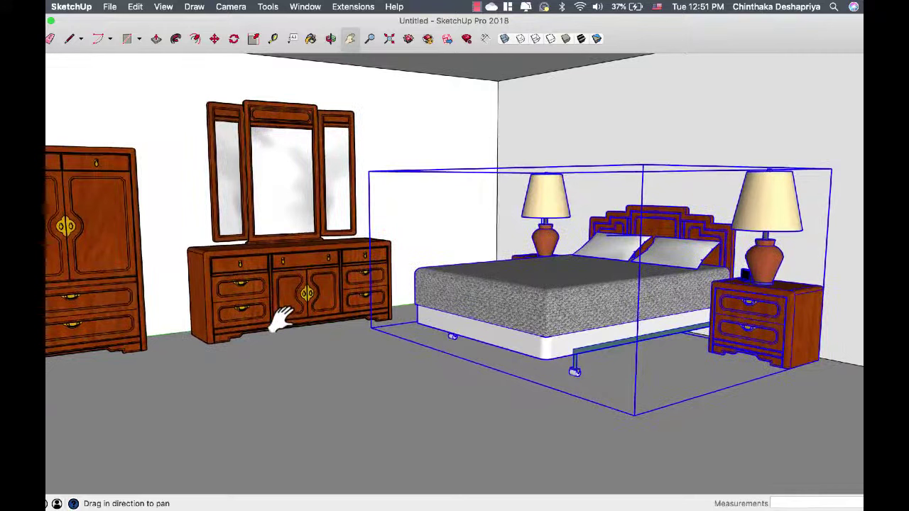
drag(282, 319, 278, 315)
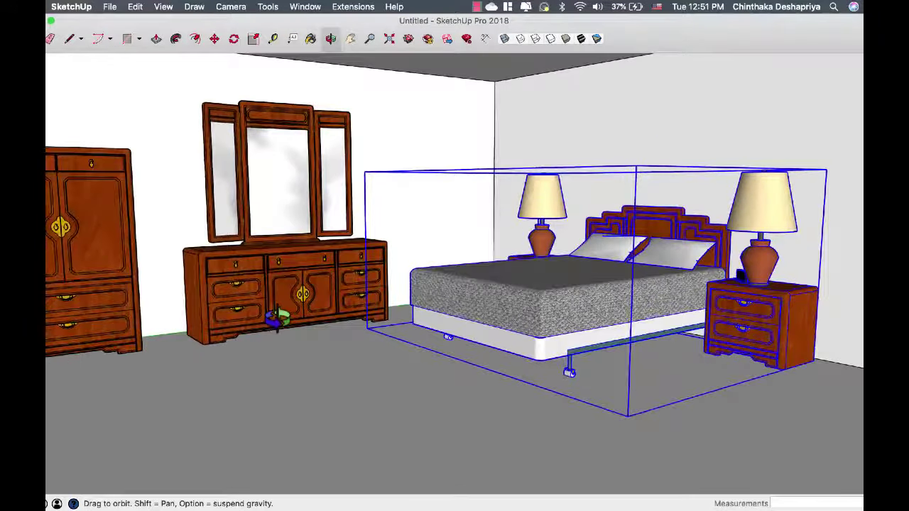
scroll(down, 3)
scroll(up, 3)
drag(294, 315, 258, 331)
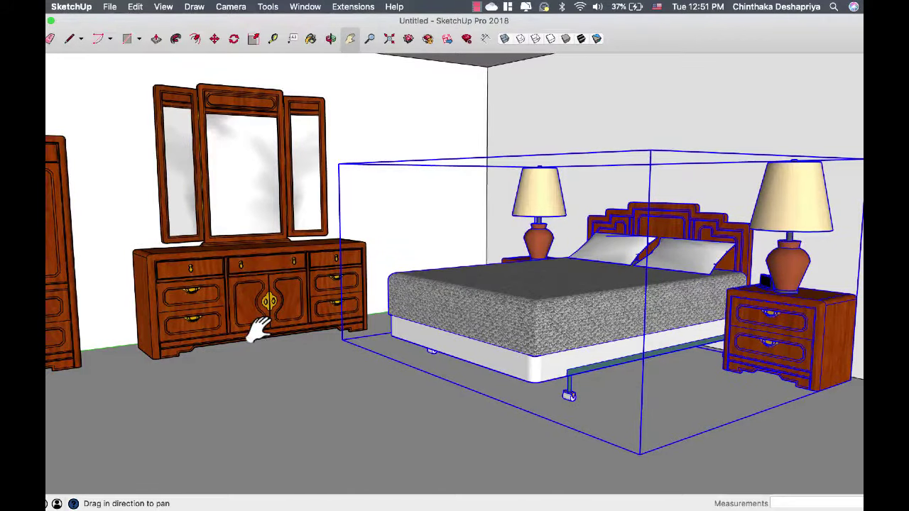
Step: Inside the furniture group, slide the mirrored dresser about 1' 1 3/16" left toward the wardrobe
double_click(239, 284)
click(266, 284)
key(m)
drag(280, 273, 243, 278)
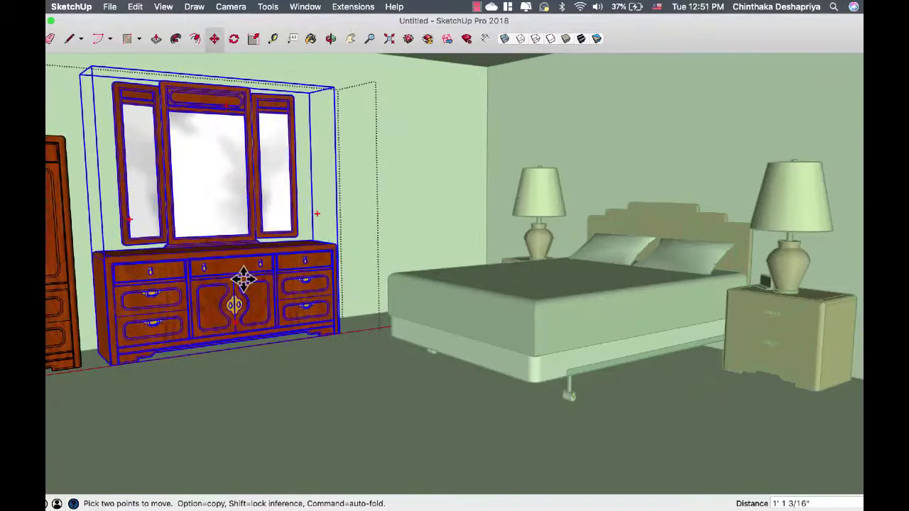
key(space)
click(278, 354)
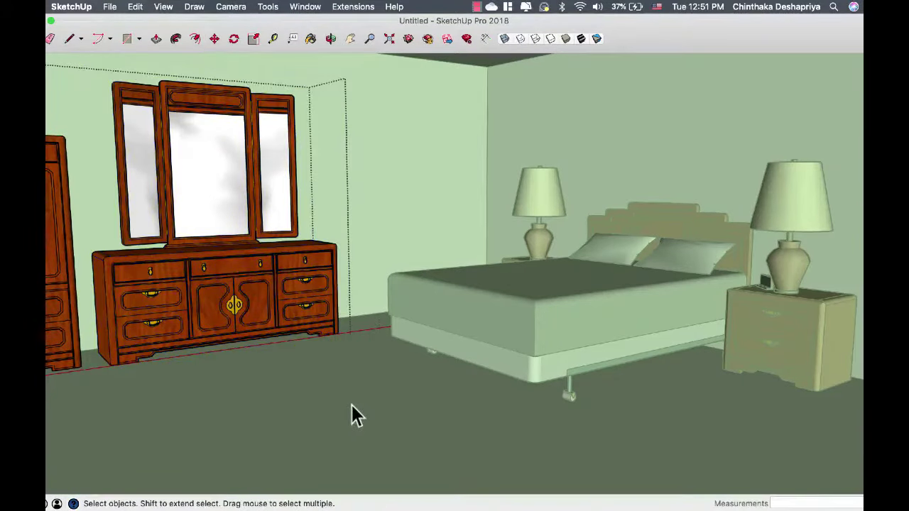
Step: Dismiss the Window menu without choosing anything and orbit the room to a new angle
click(312, 6)
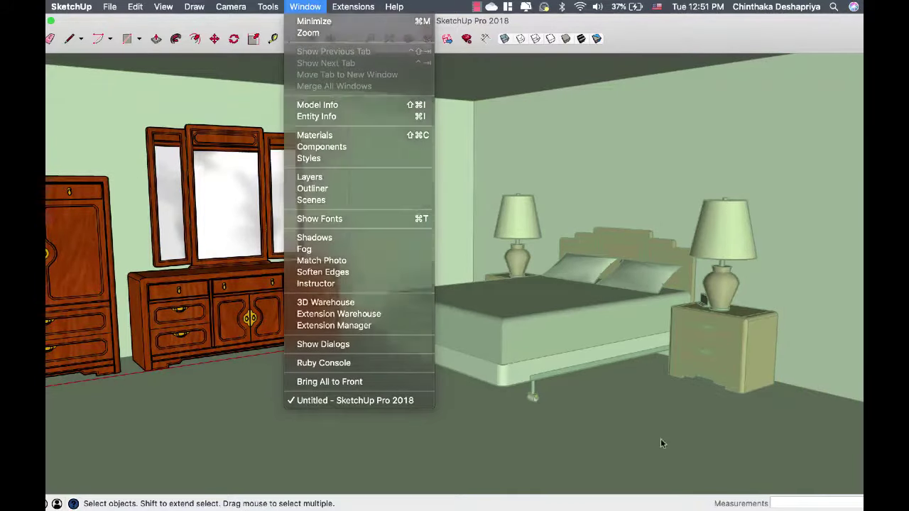
click(660, 438)
click(276, 6)
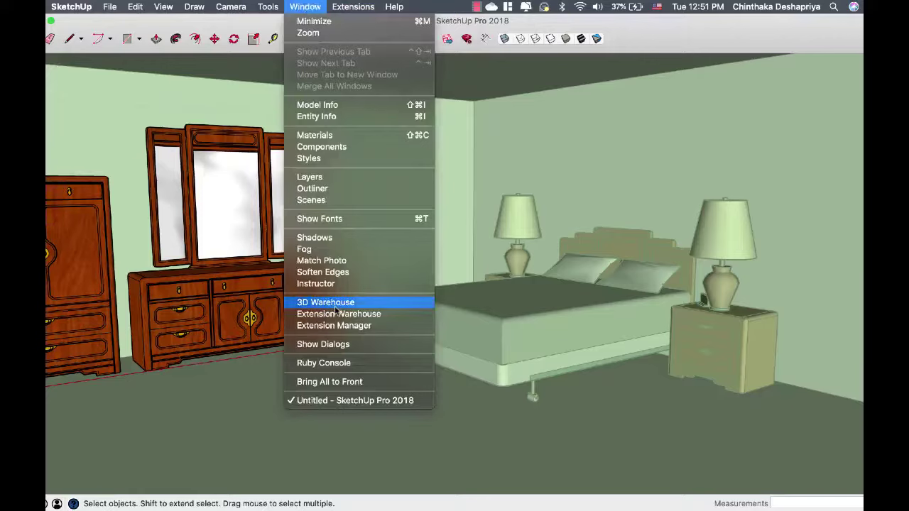
click(654, 405)
drag(654, 405, 541, 405)
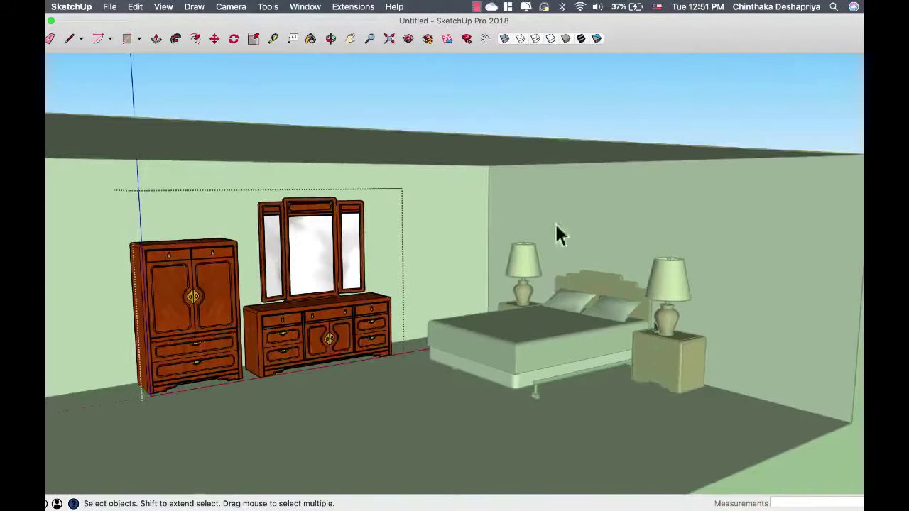